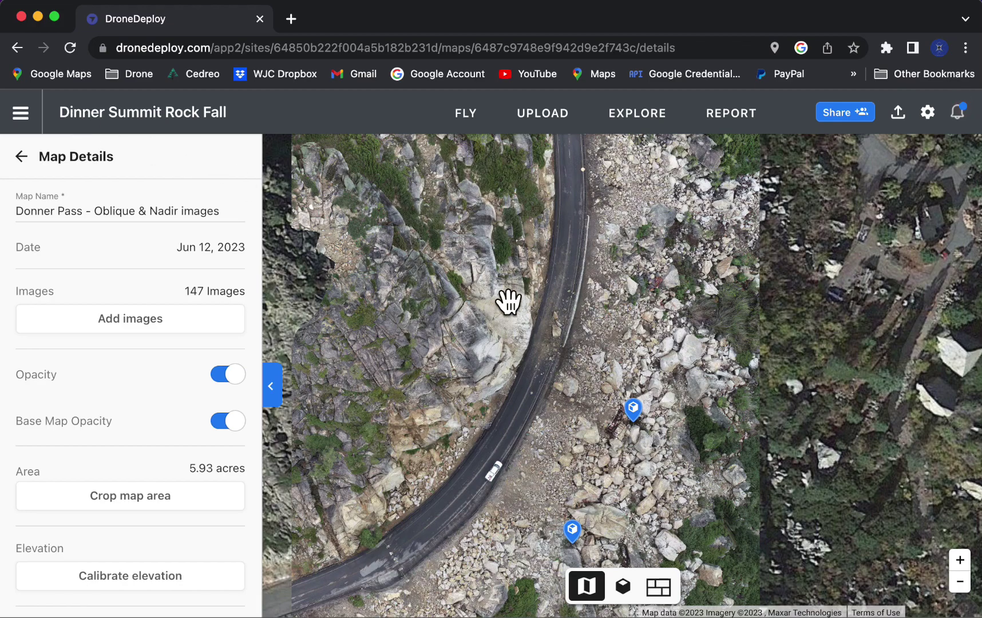
- Leave the map details and open the Donner Pass map in the Explore view with the whole mapped area in sight
scroll(508, 300, down, 5)
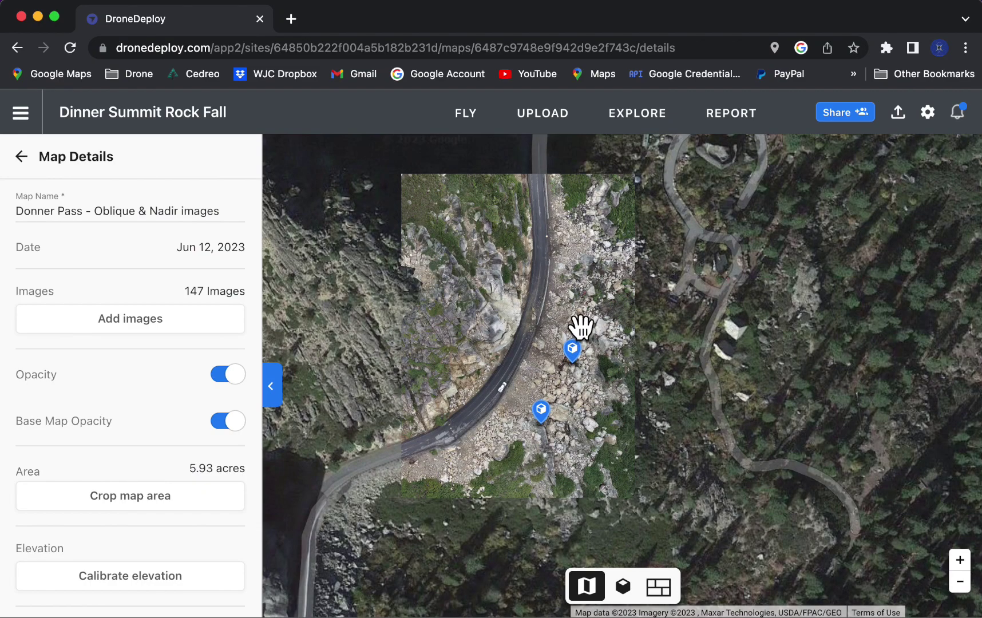
click(635, 120)
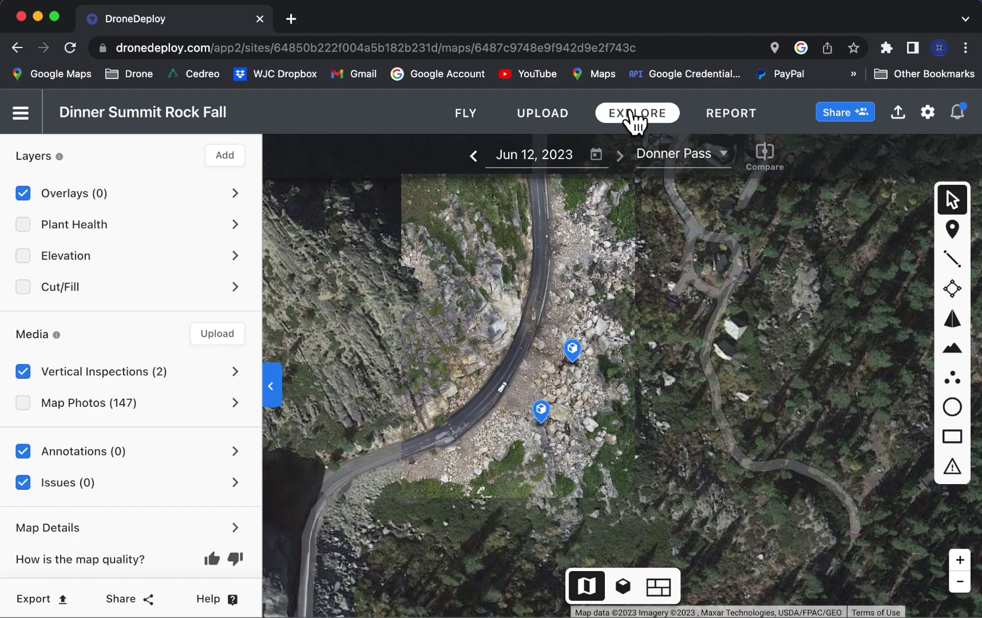
drag(598, 329, 641, 371)
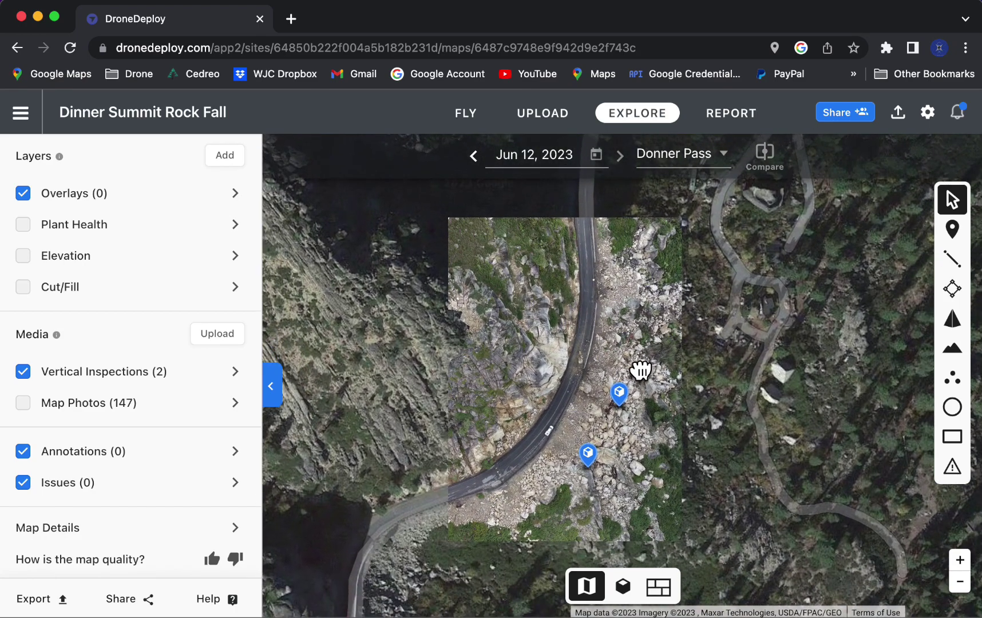
drag(693, 399, 719, 393)
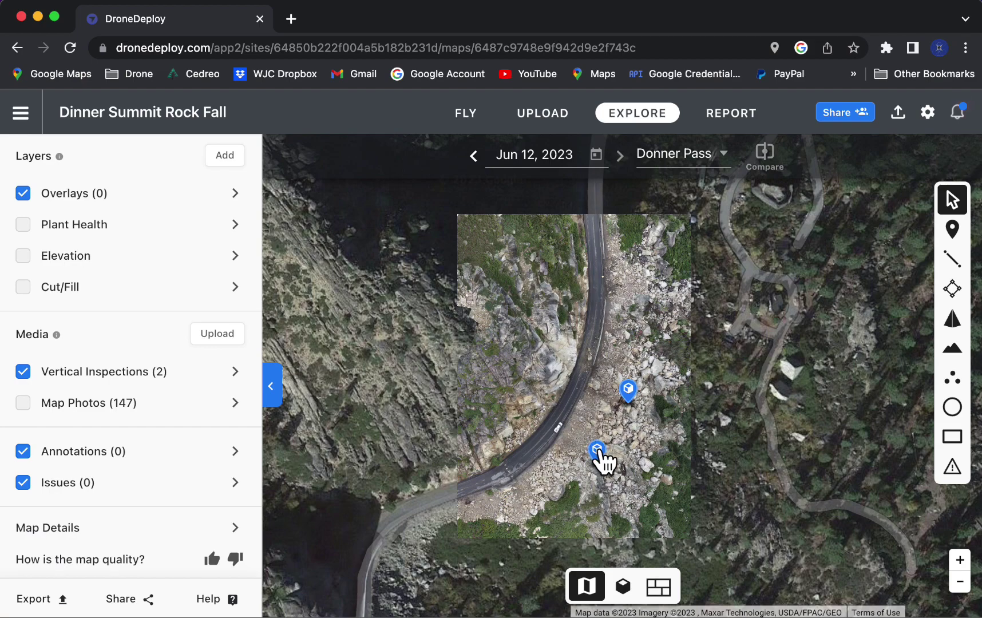
- Preview the Vertical - Manual Flight and Vertical - Automated Flight inspections from their map markers, closing each preview
click(597, 450)
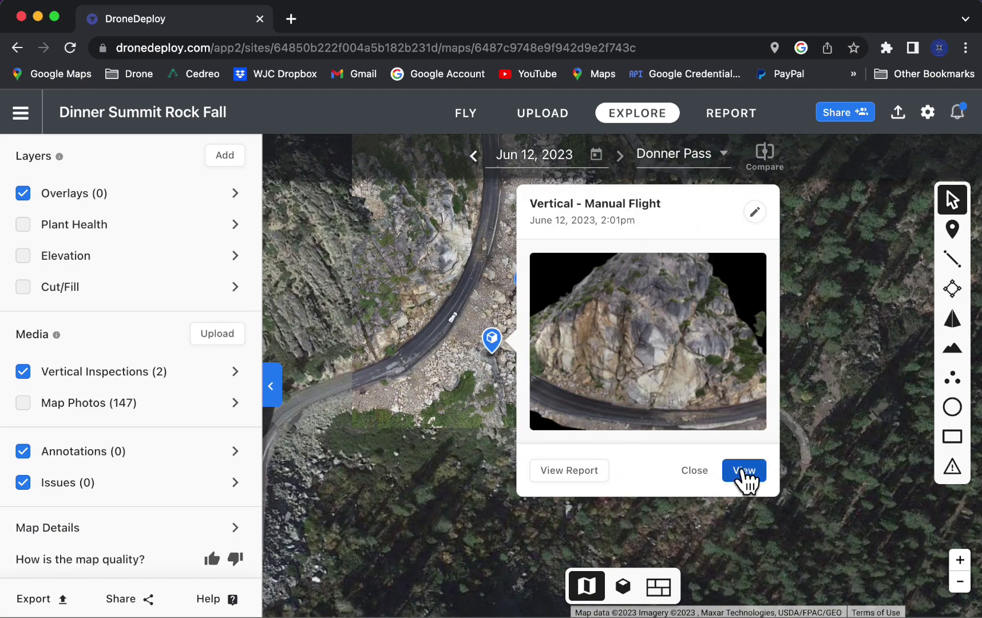
click(699, 471)
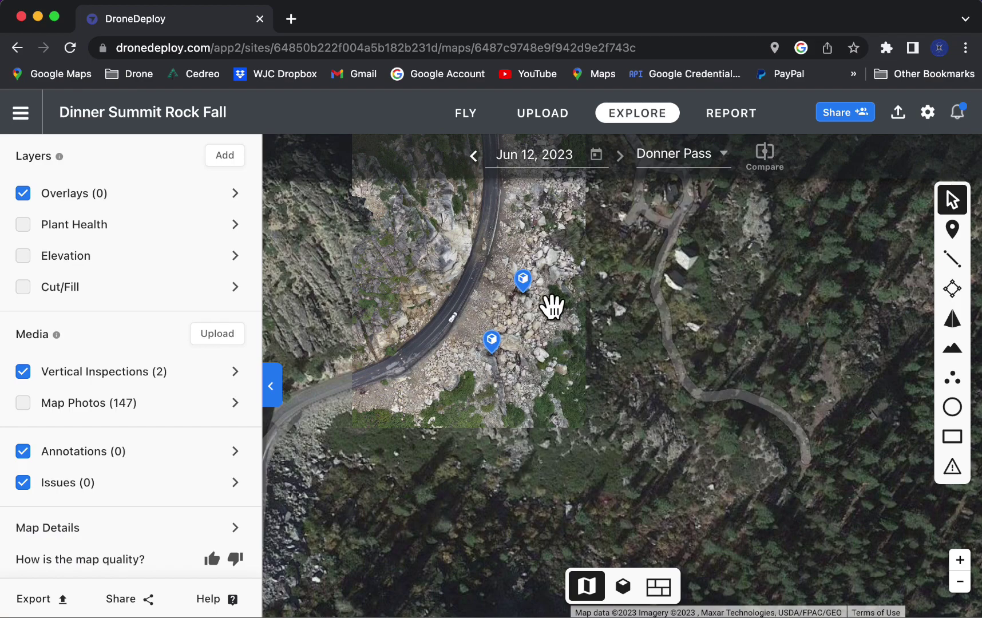
click(522, 281)
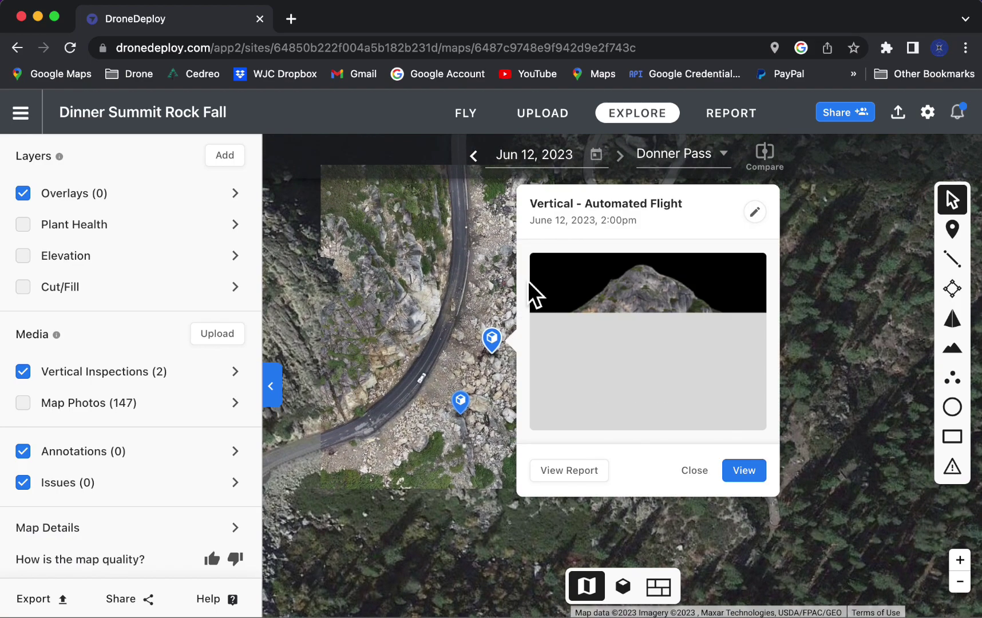
click(698, 472)
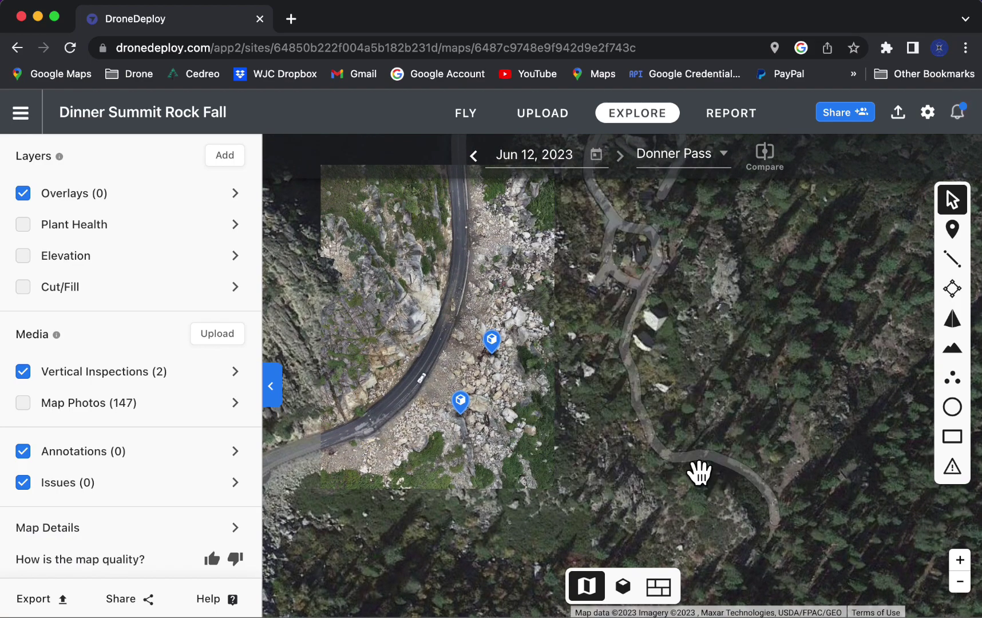
drag(592, 471, 690, 518)
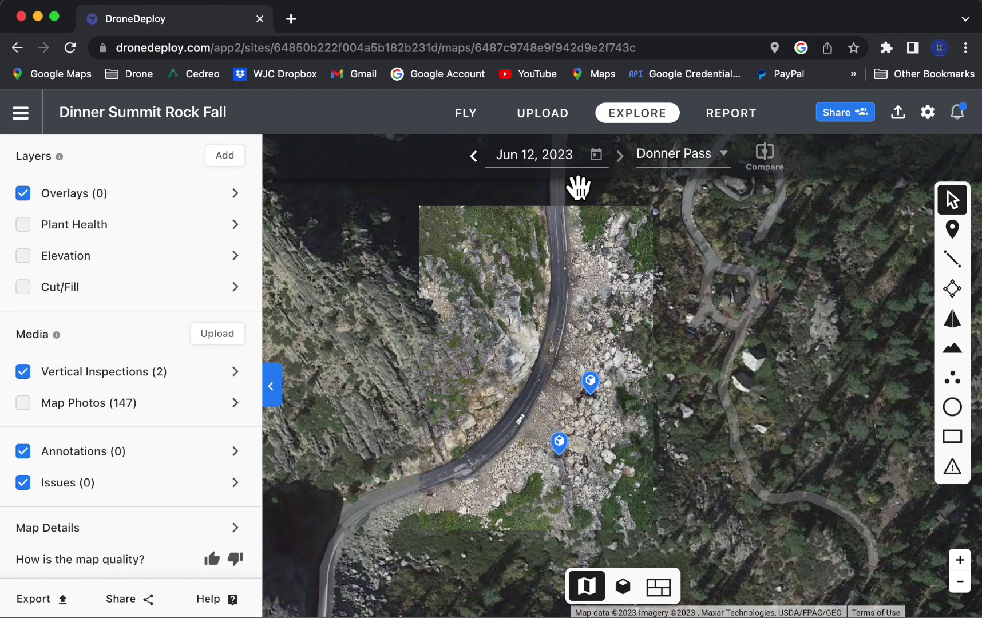
- Check which maps are available for this date without switching, and examine the rock face beside the road up close
click(696, 167)
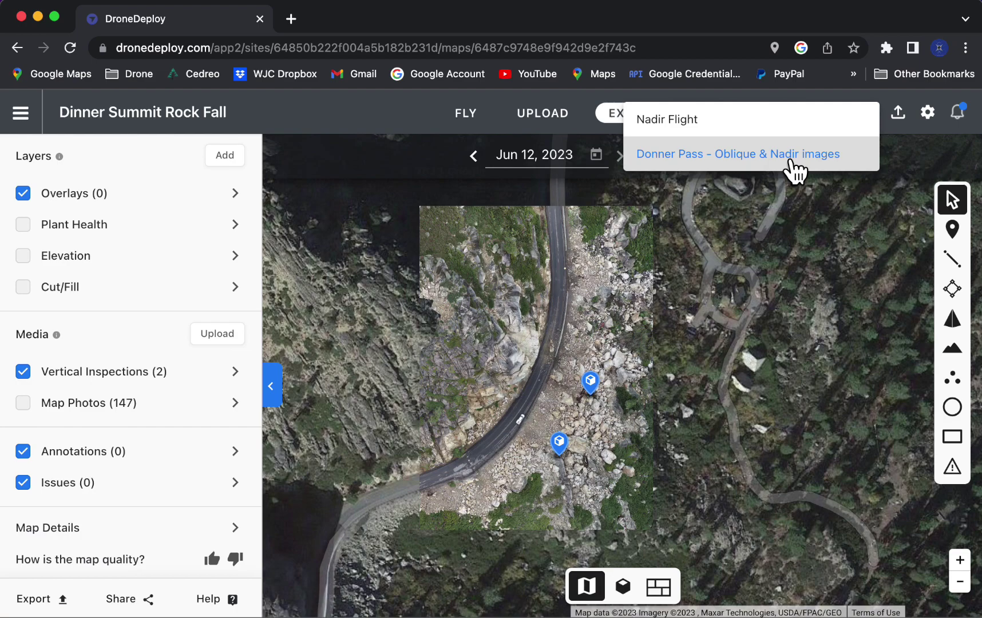
click(595, 253)
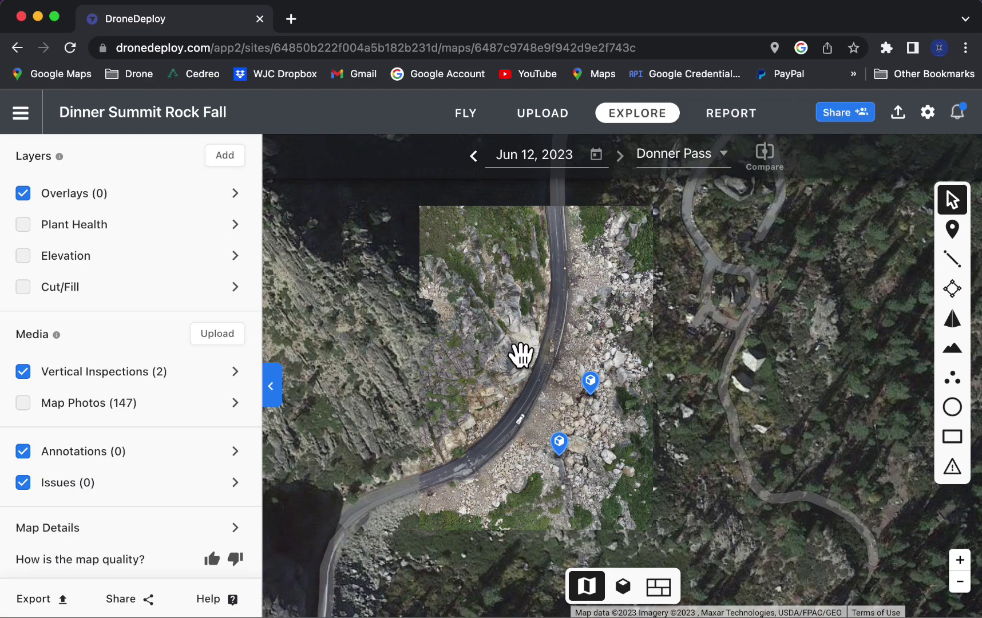
scroll(524, 358, up, 2)
scroll(525, 358, up, 2)
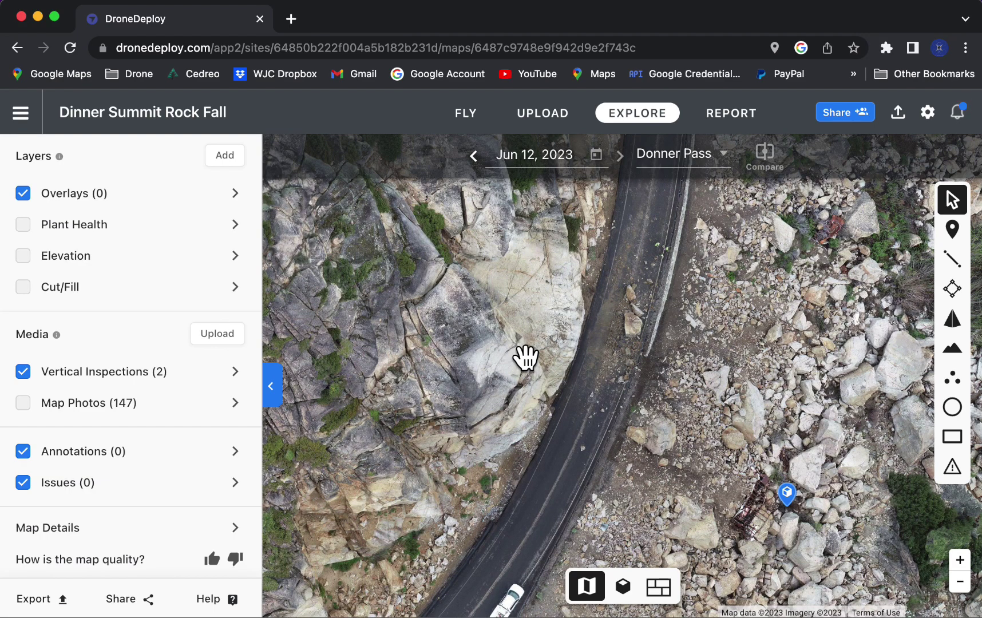
scroll(525, 357, down, 2)
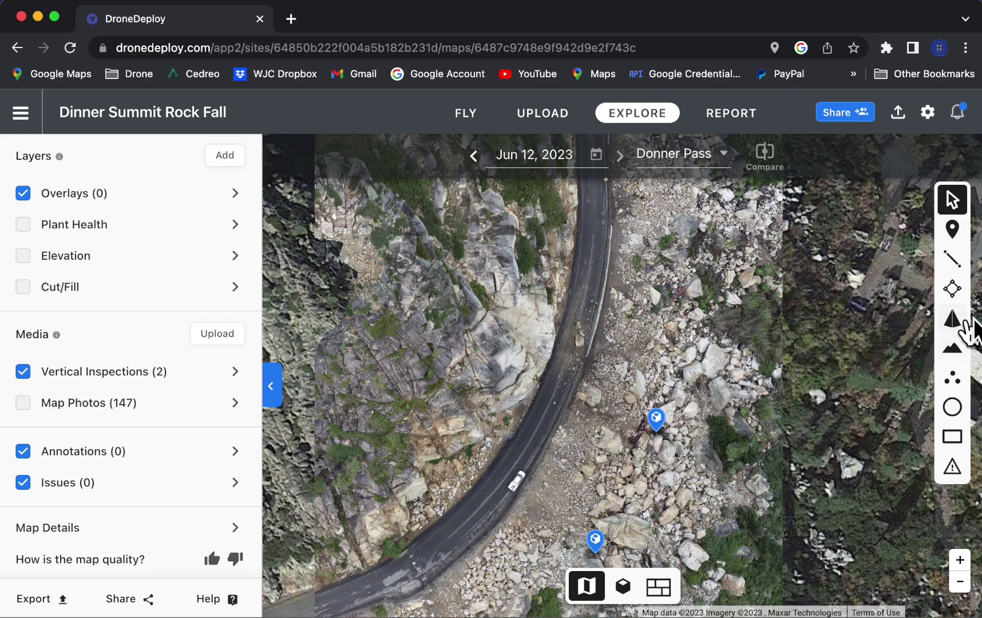
- Place a location annotation on the rock face beside the road, and delete it
click(953, 232)
click(494, 333)
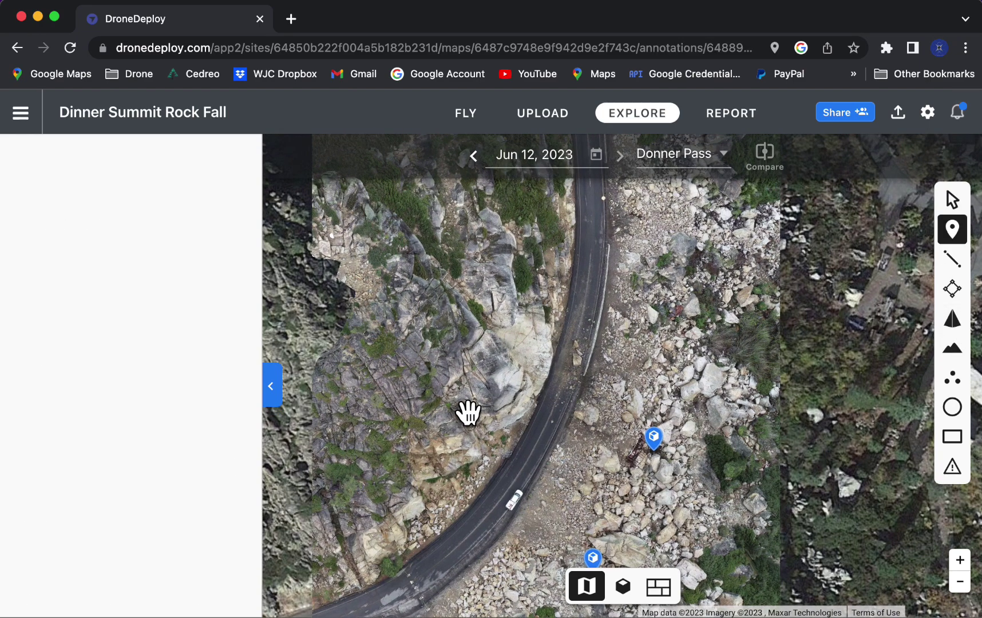
double_click(29, 212)
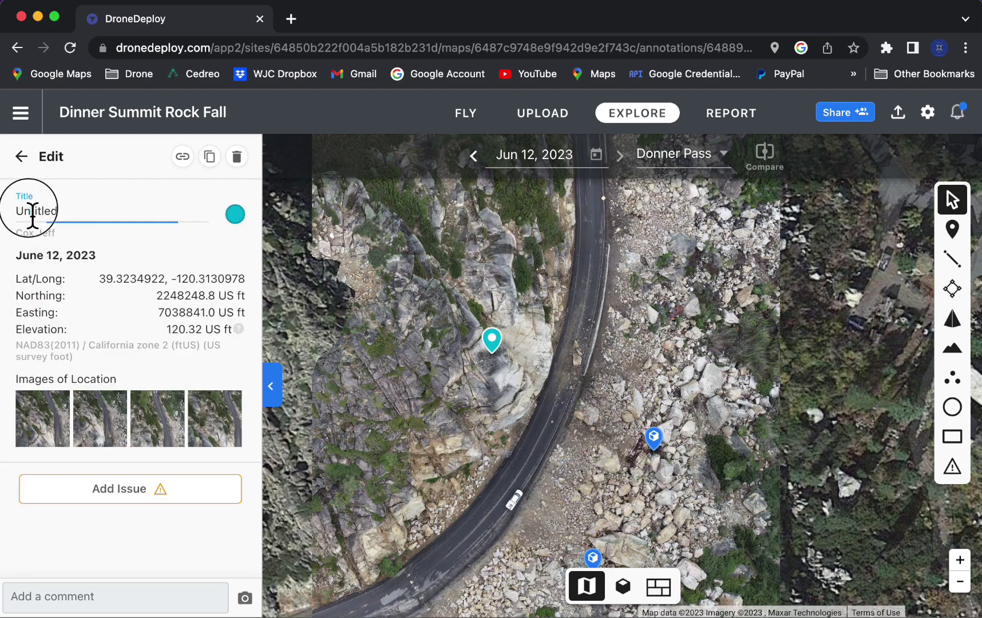
click(236, 157)
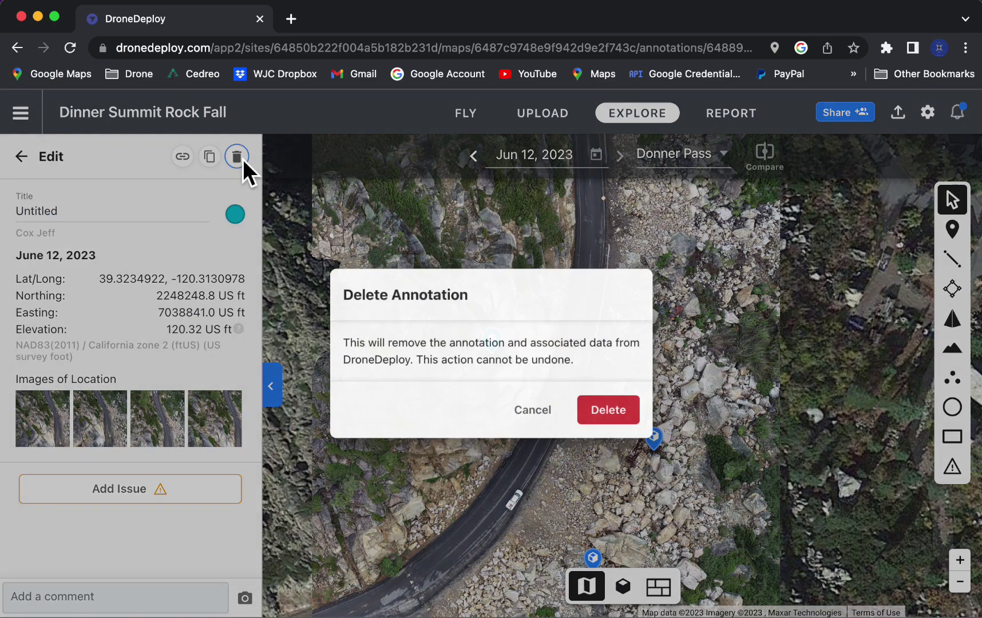
click(625, 424)
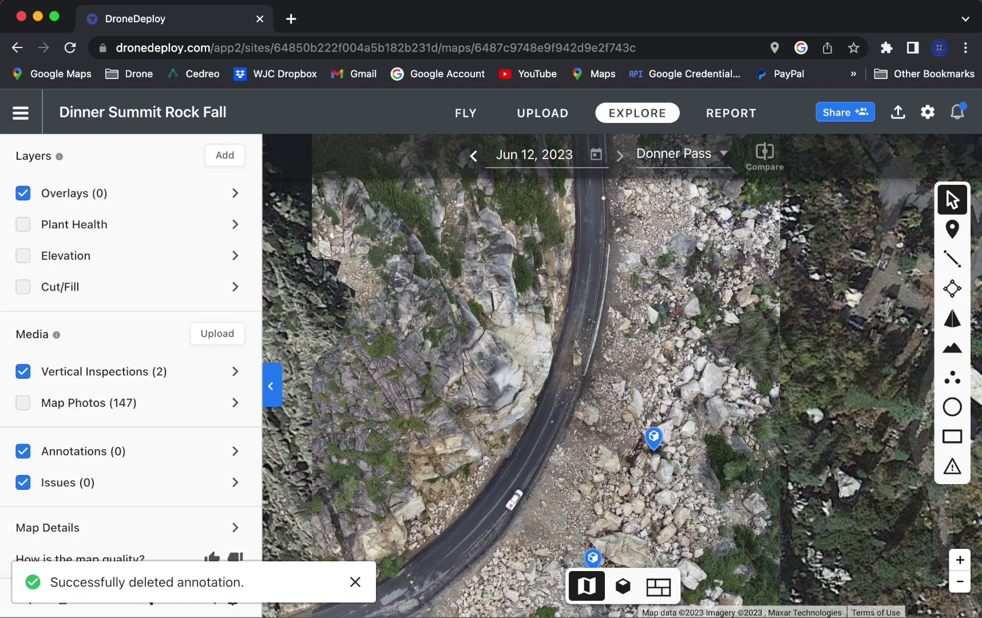
- Draw a three-point line annotation about 376 ft long along the curved road, and delete it
click(954, 263)
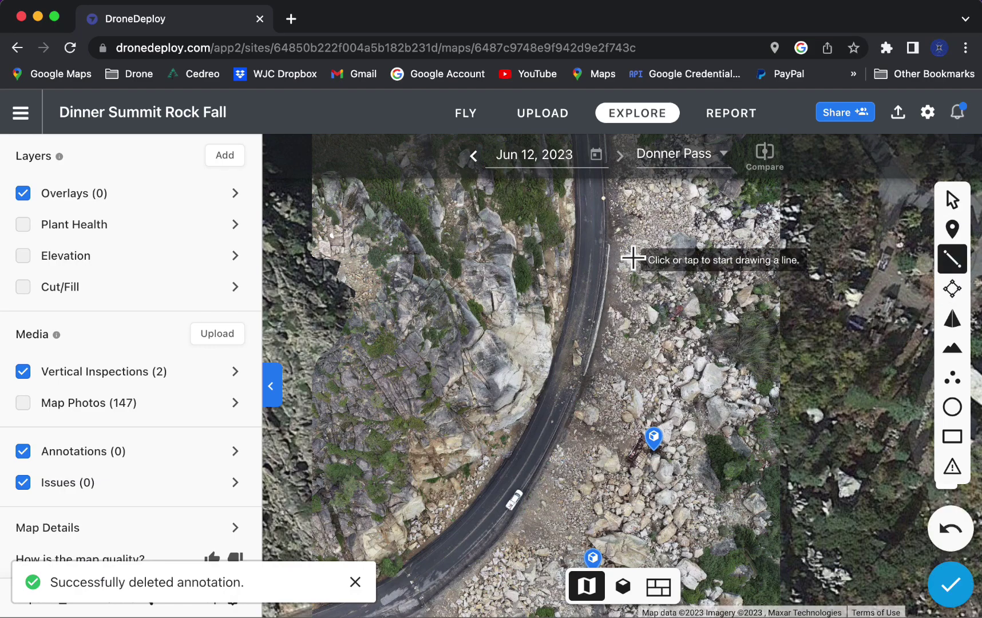
click(597, 231)
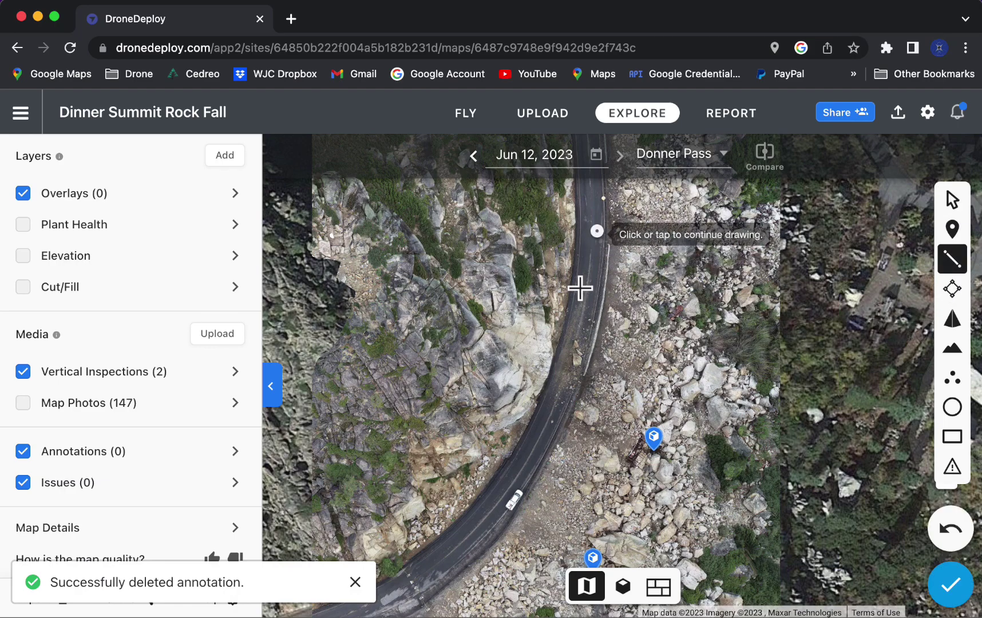
click(567, 389)
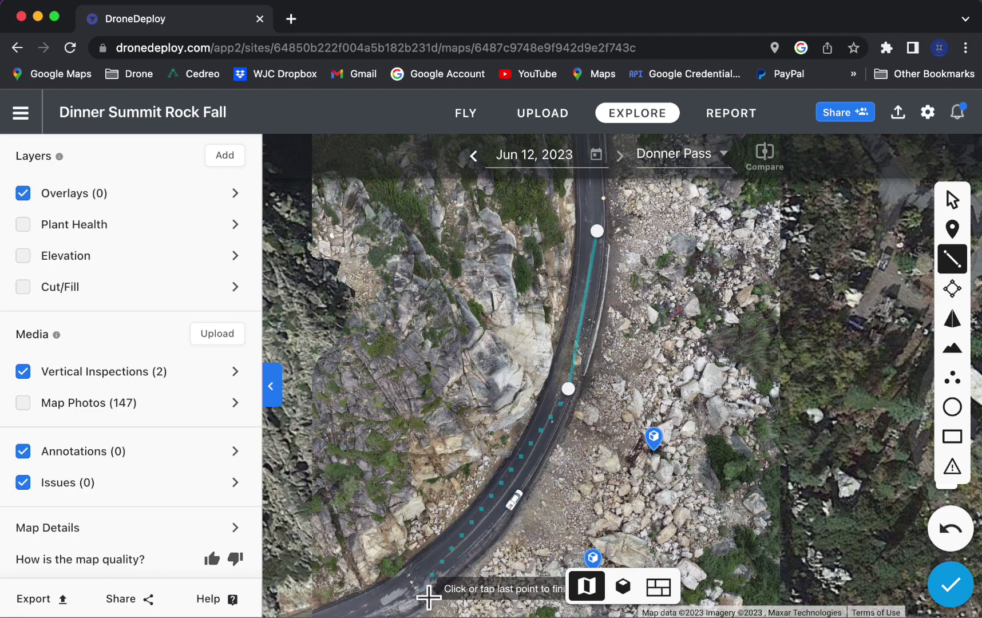
double_click(420, 587)
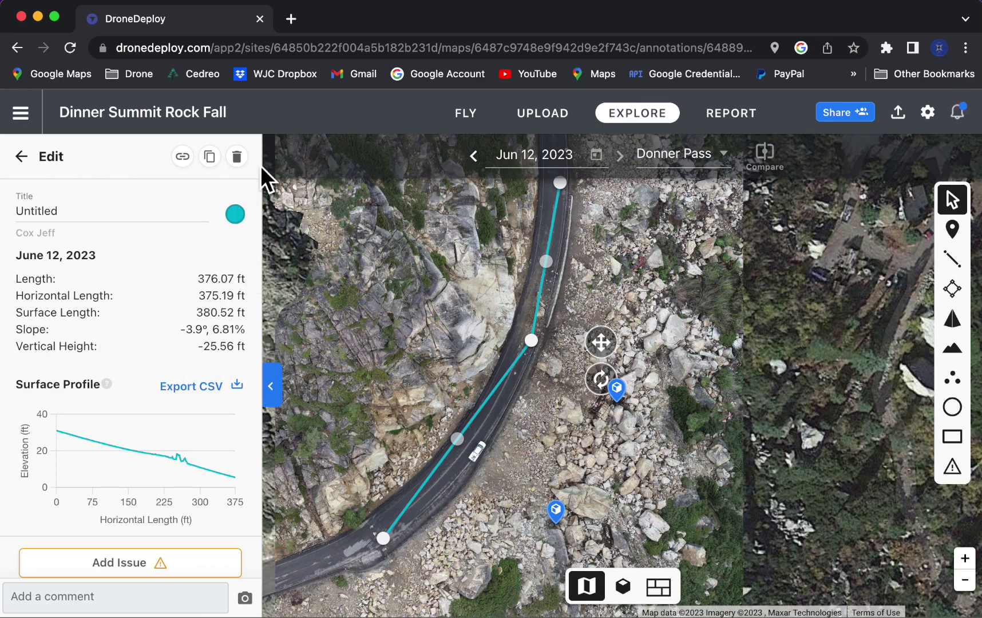
click(237, 159)
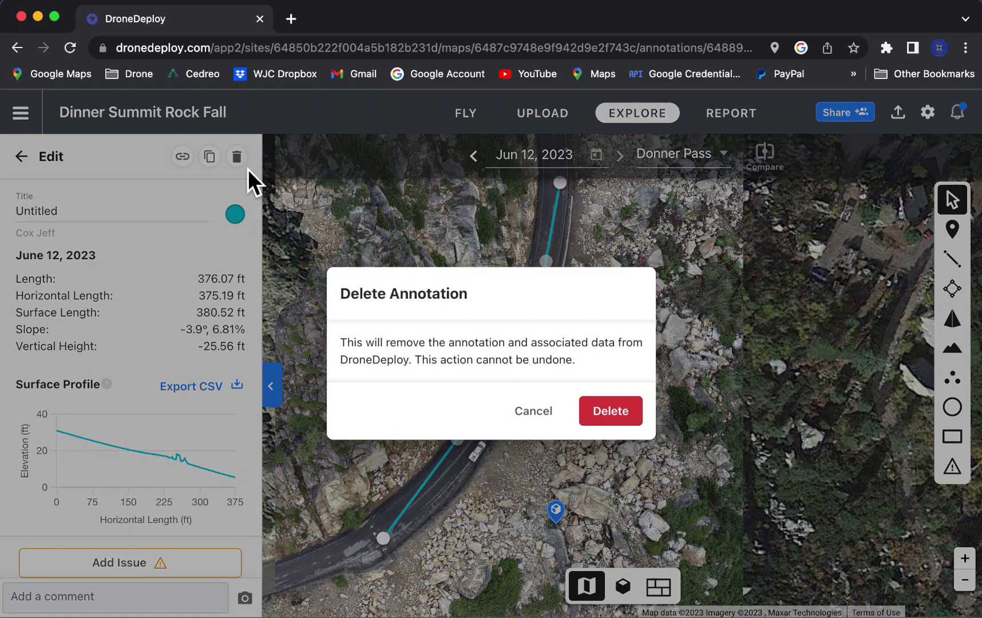
click(612, 411)
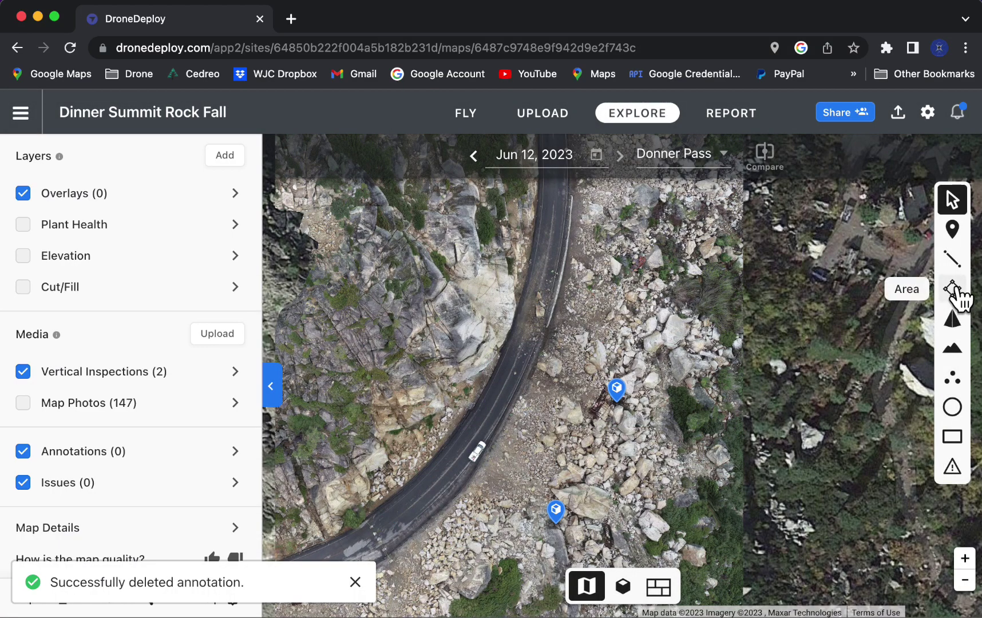
- Outline the rockfall debris and adjacent road with a six-point area annotation of about 26,800 ft², and delete it
click(567, 270)
click(717, 317)
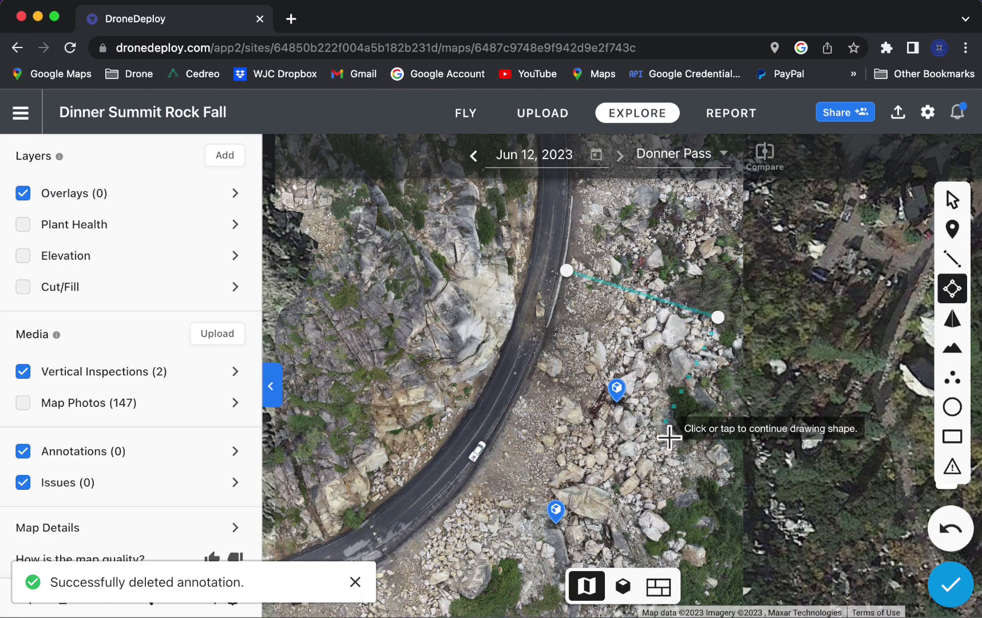
click(660, 429)
click(491, 454)
click(483, 327)
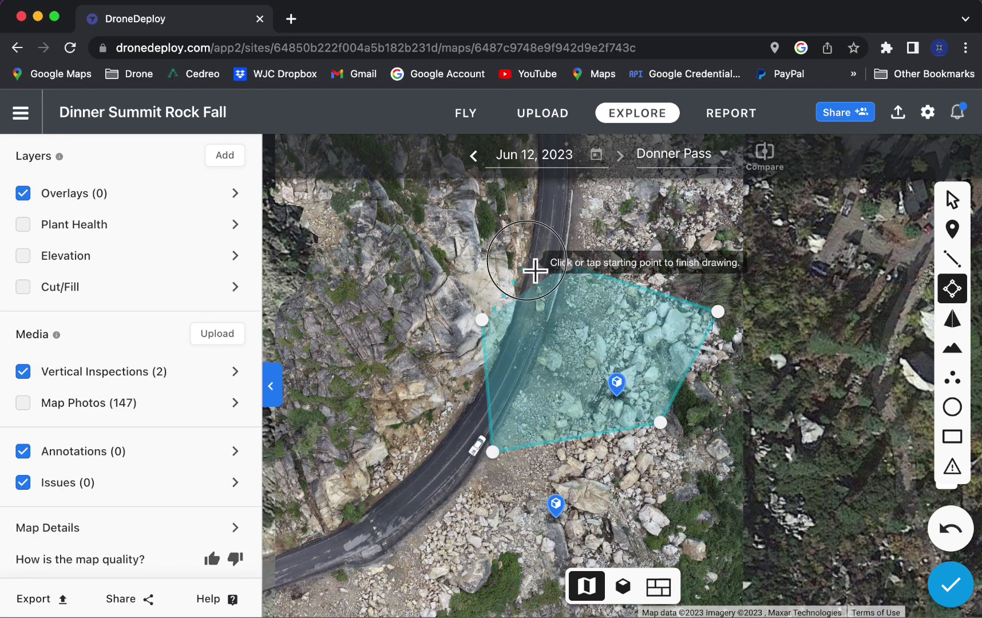
click(566, 269)
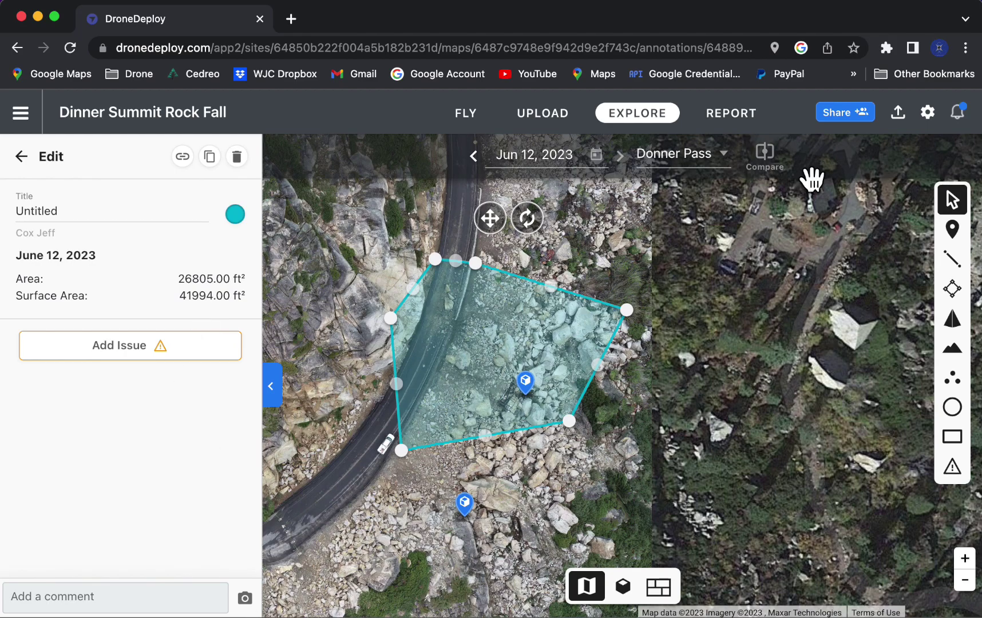
click(237, 157)
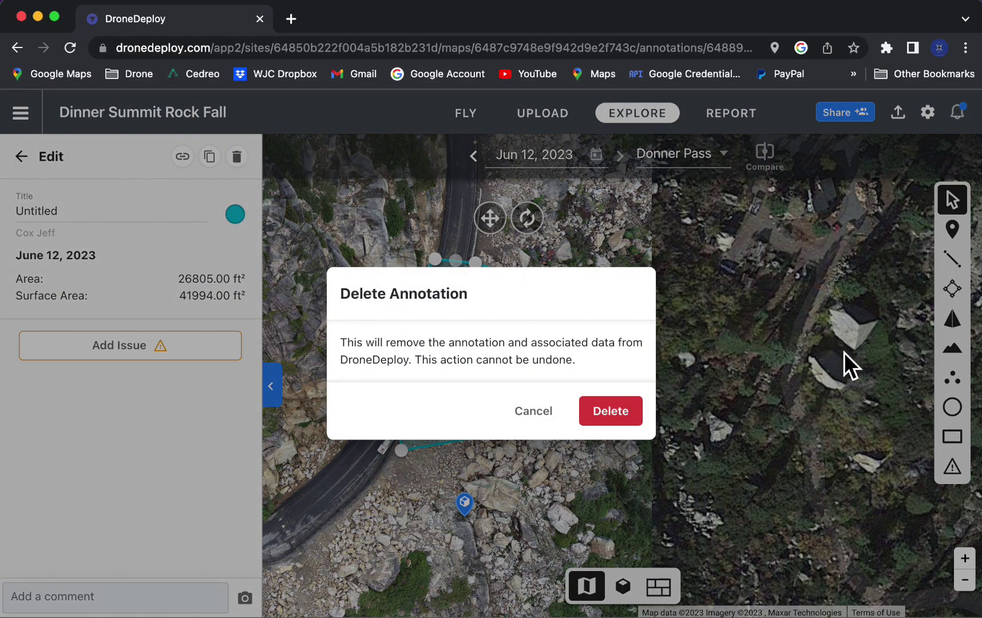
click(610, 413)
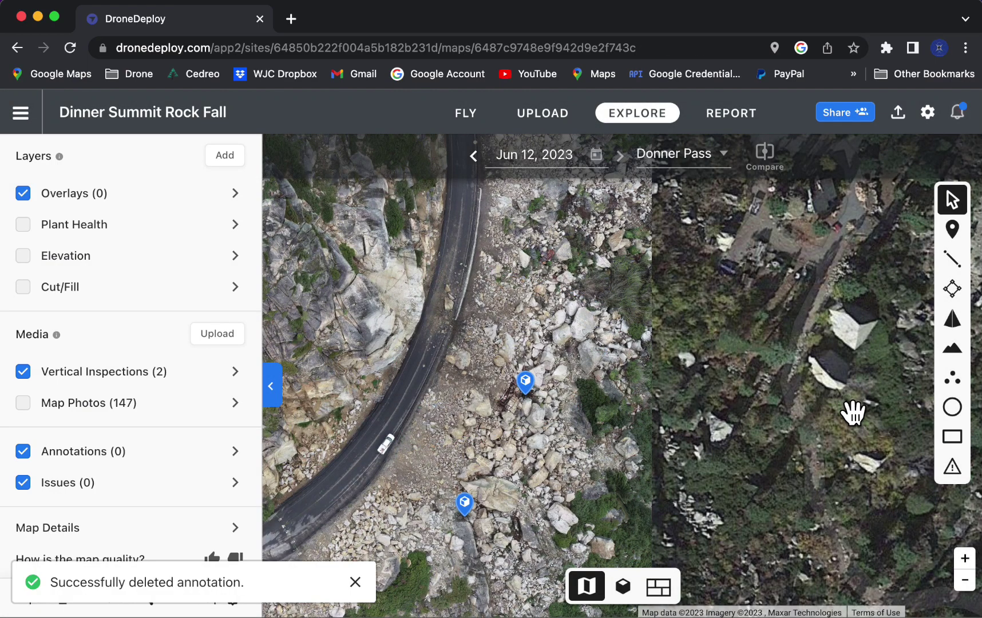
click(953, 325)
key(Escape)
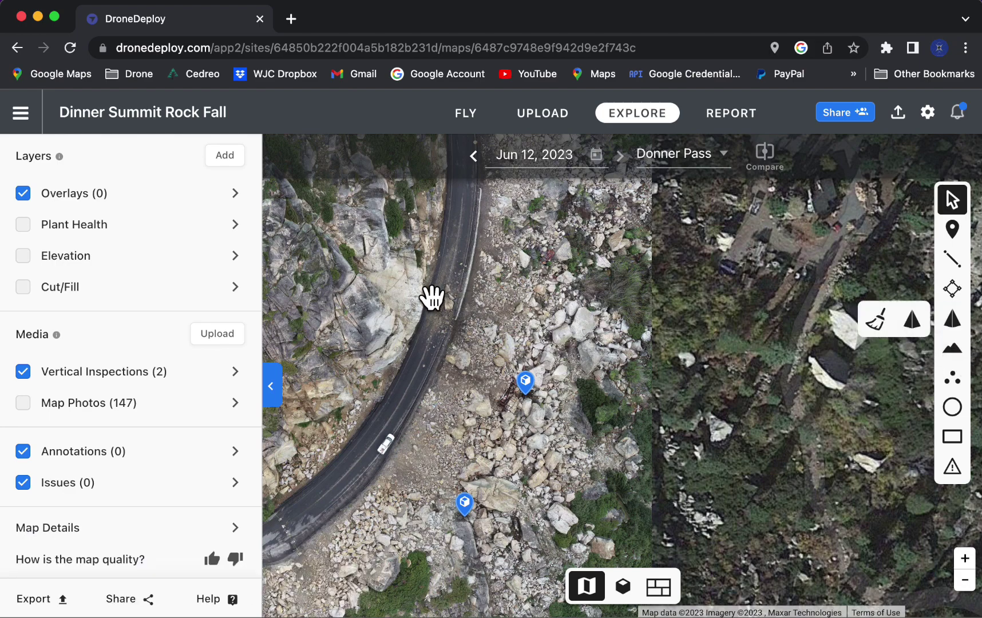
drag(449, 327, 458, 324)
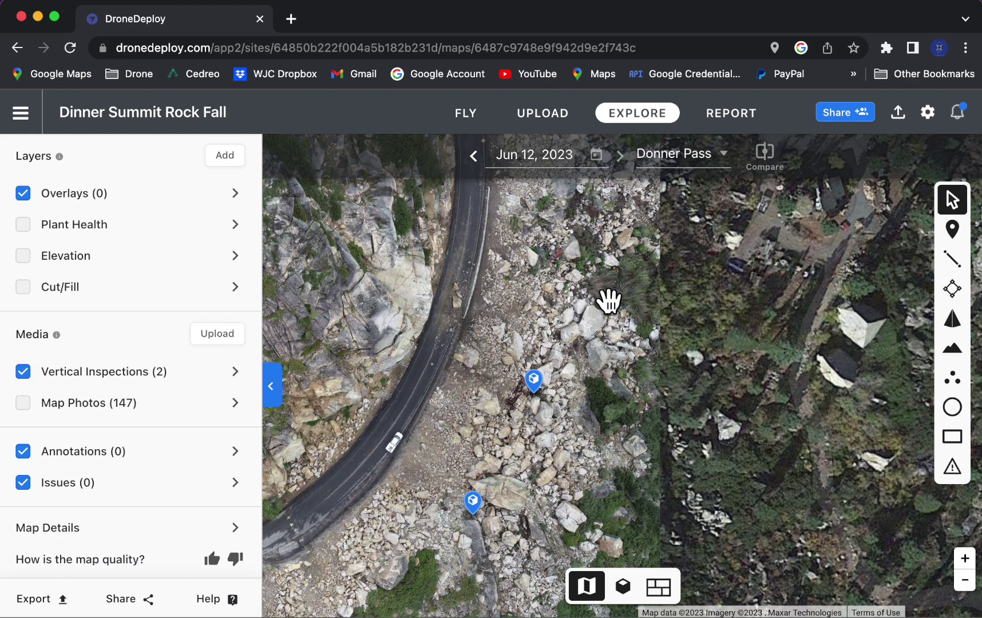
click(955, 321)
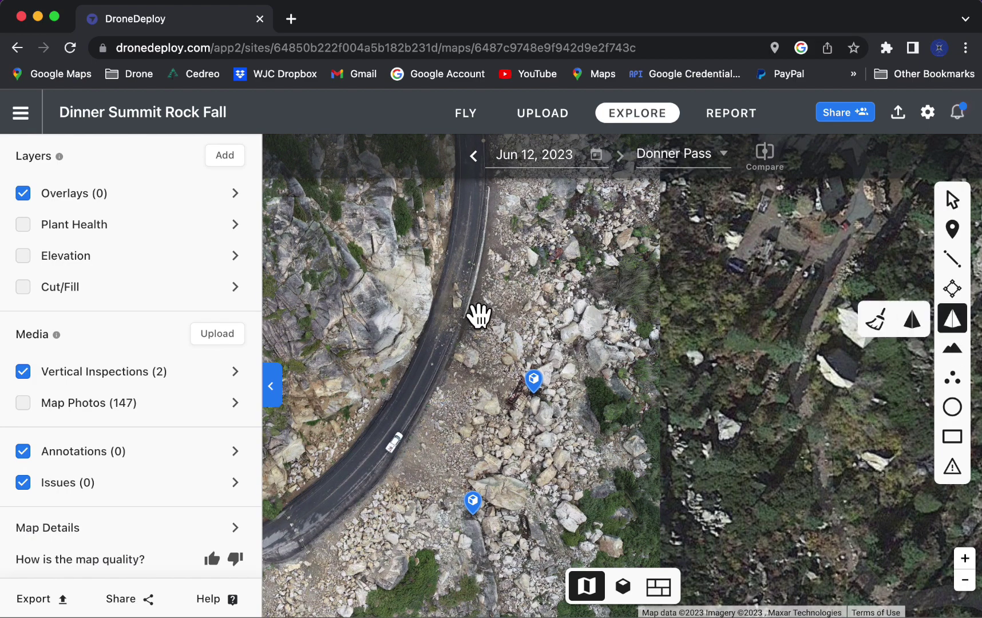
key(Escape)
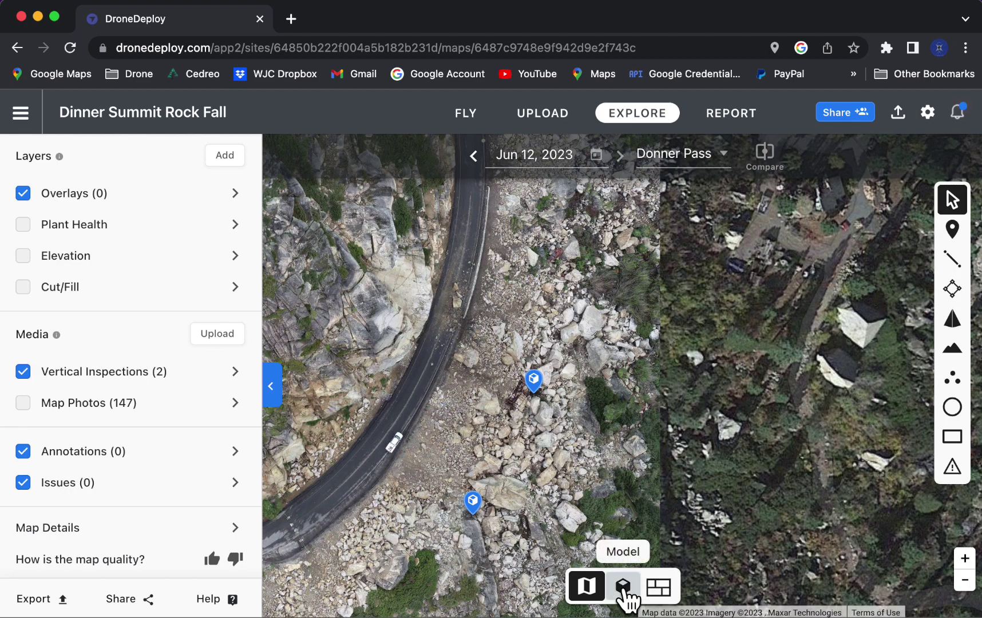
- Switch to the 3D model and examine the cliff face and the rockfall slope from an oblique angle
click(626, 591)
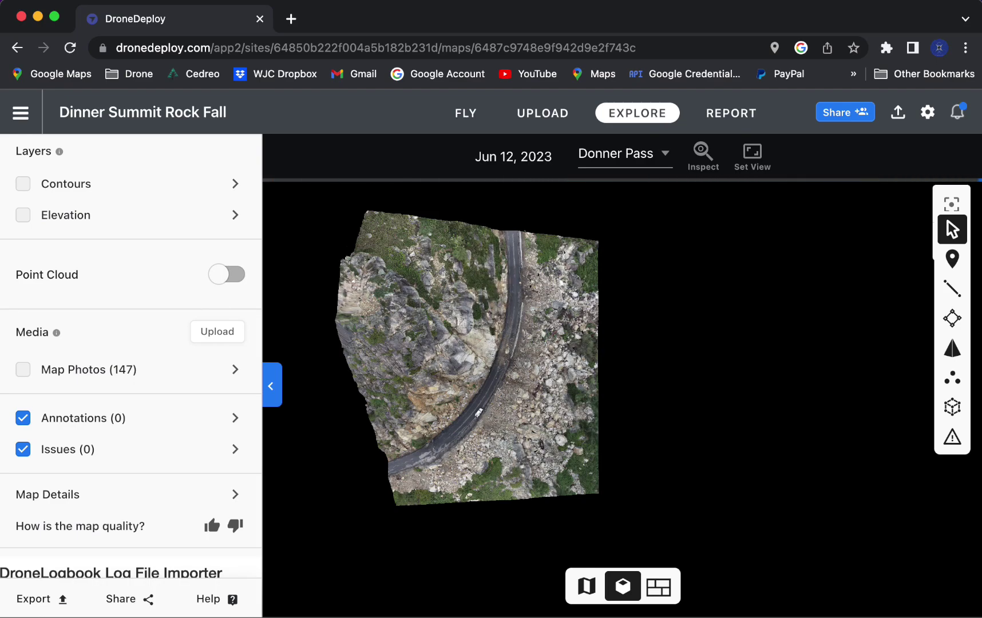
drag(517, 401, 465, 330)
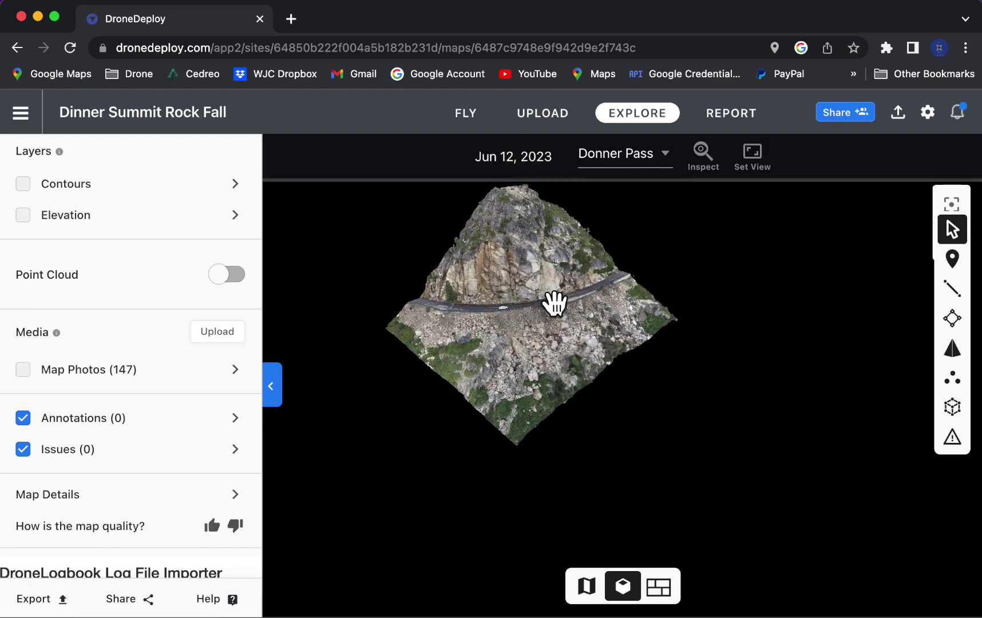
drag(554, 303, 632, 358)
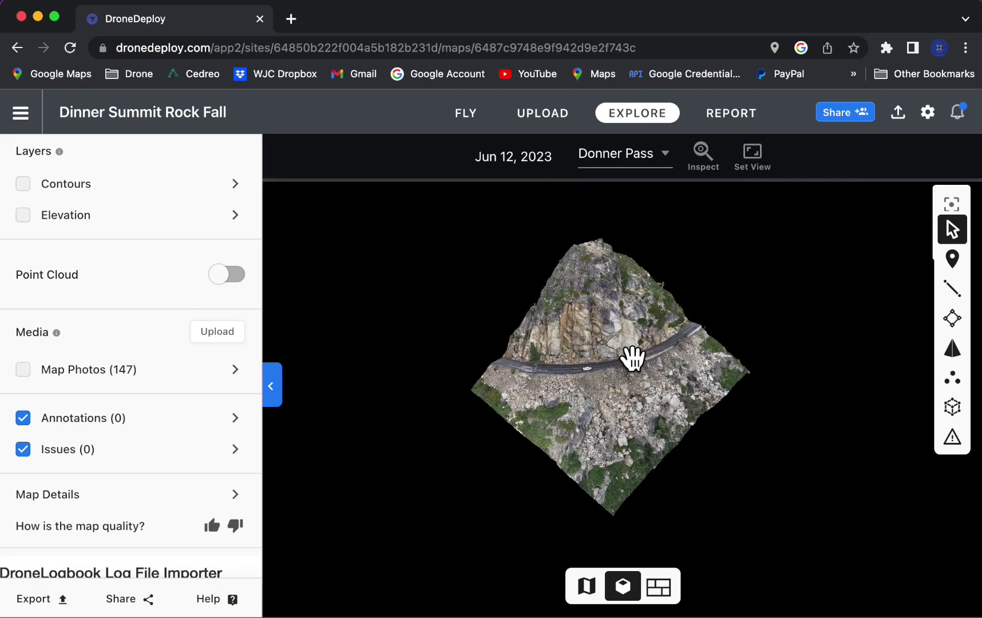
- Examine the 3D model's cliff face, road and rockfall slope from above, up close and at road level
mouse_move(628, 388)
mouse_down()
mouse_move(570, 388)
mouse_move(650, 420)
mouse_move(625, 344)
mouse_move(616, 392)
mouse_up()
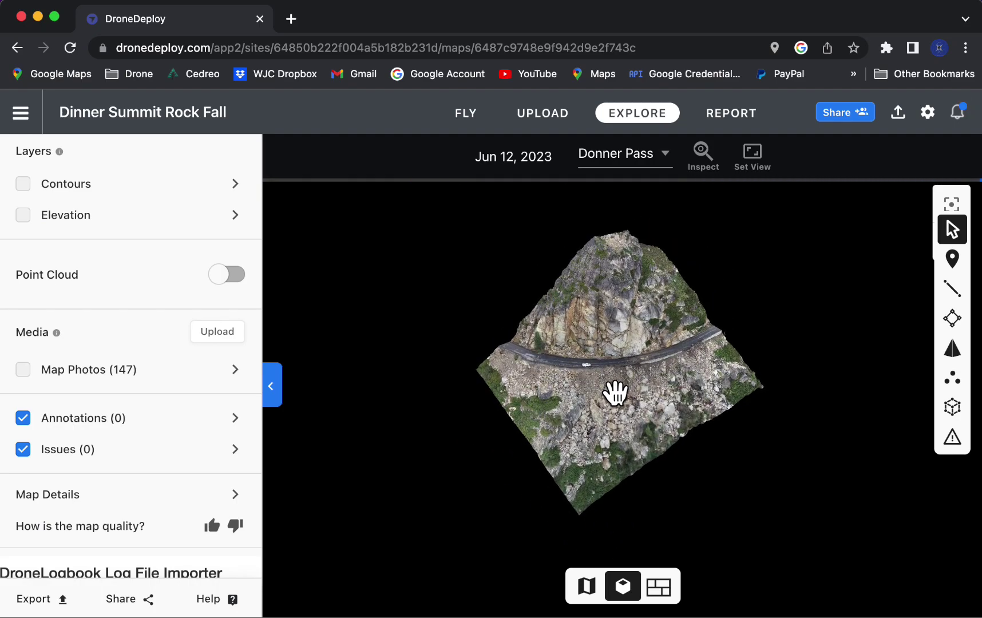
mouse_move(622, 351)
mouse_down()
mouse_move(430, 351)
mouse_move(682, 378)
mouse_move(774, 373)
mouse_move(498, 357)
mouse_move(635, 355)
mouse_up()
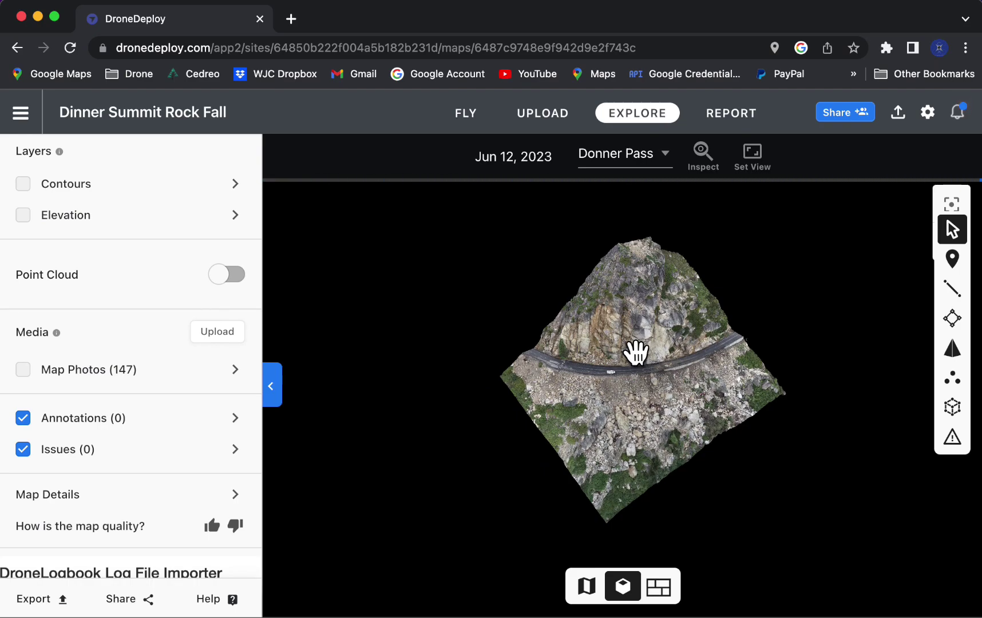
scroll(635, 352, up, 5)
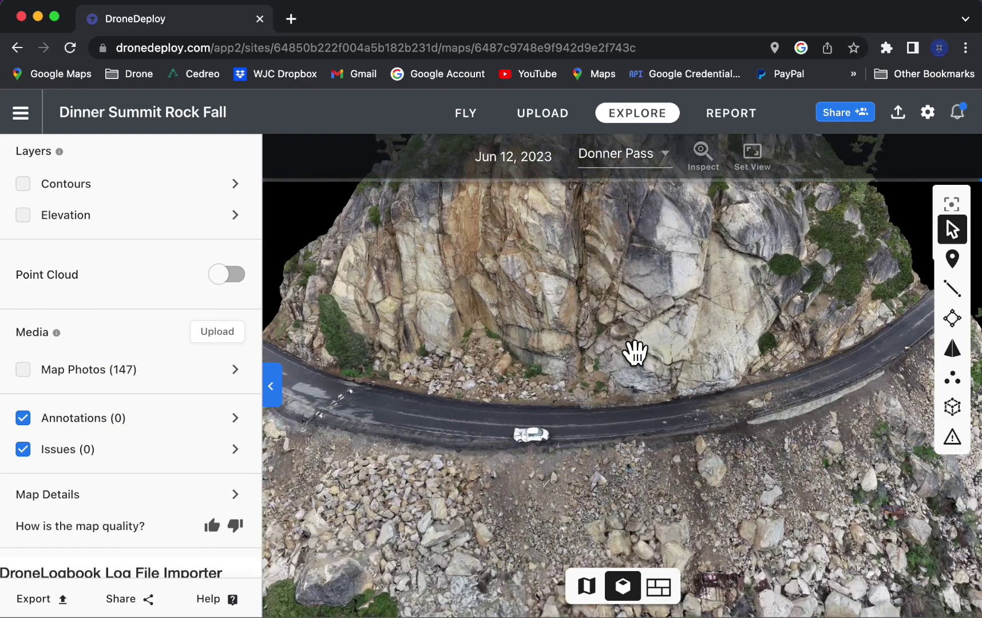
scroll(622, 321, down, 5)
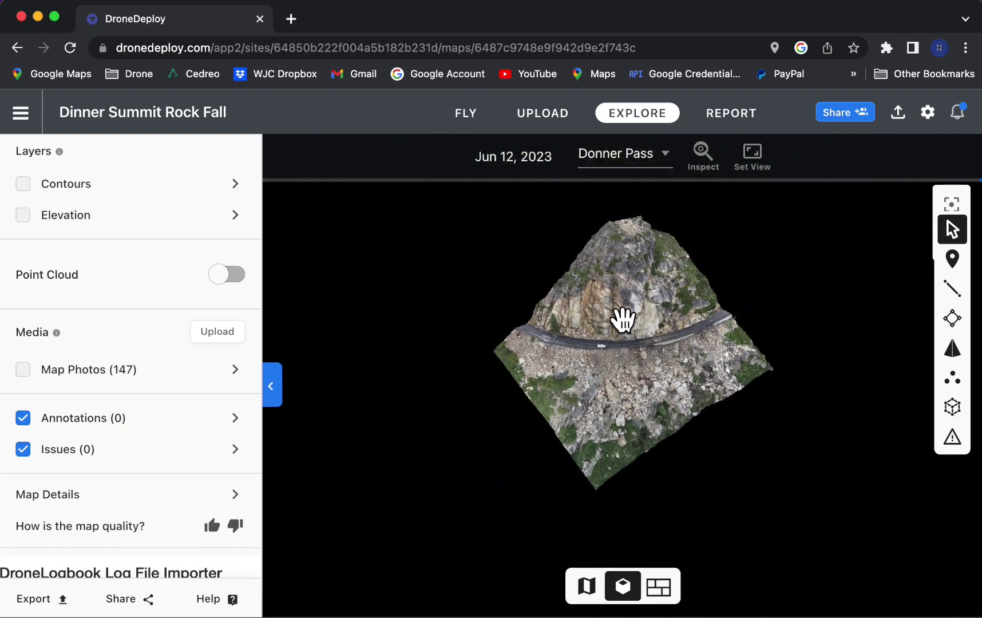
drag(620, 319, 618, 342)
drag(634, 300, 606, 340)
scroll(608, 332, up, 5)
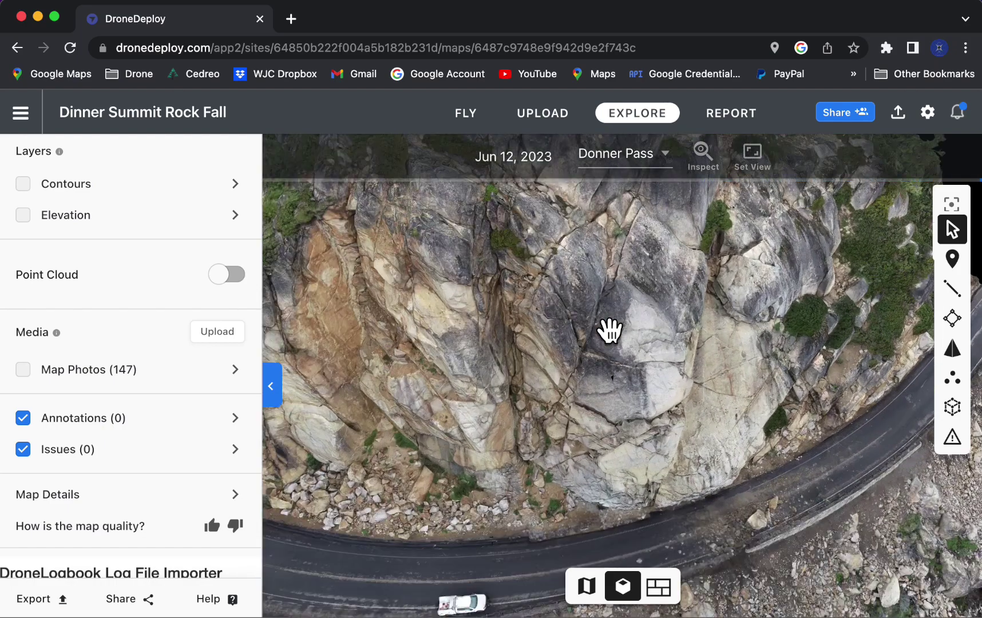
drag(726, 342, 676, 302)
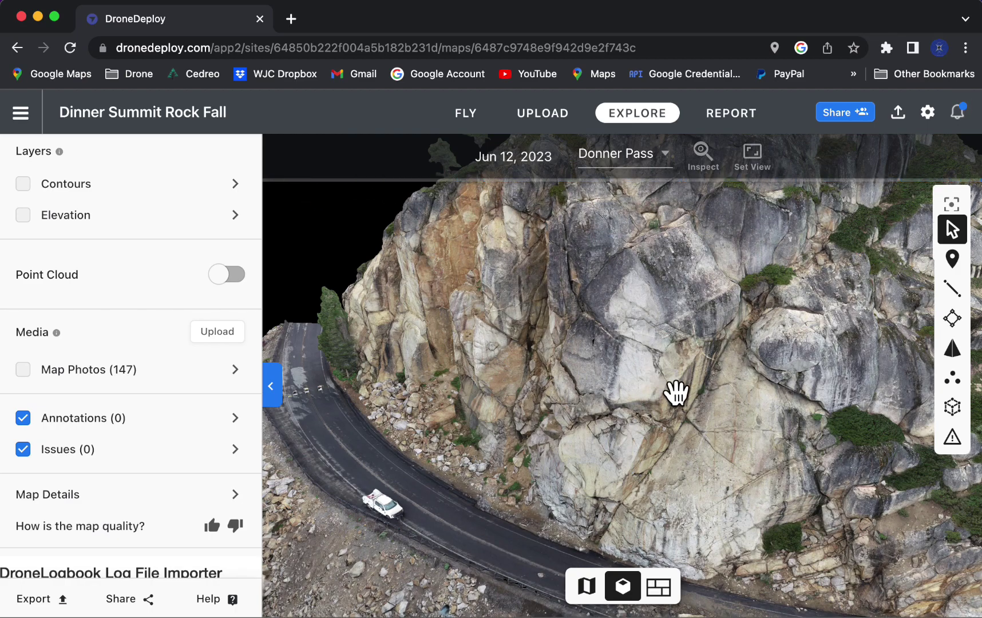
mouse_move(679, 336)
mouse_down()
mouse_move(633, 334)
mouse_move(638, 290)
mouse_move(657, 288)
mouse_move(671, 300)
mouse_move(688, 395)
mouse_move(690, 353)
mouse_up()
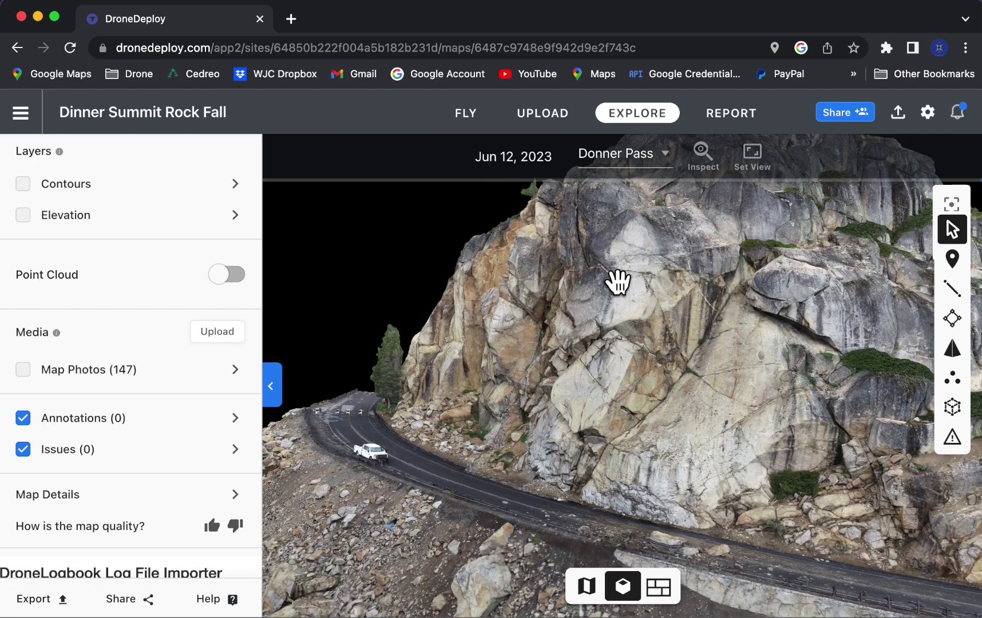
- Place a location annotation on the pale upper rock face above the road, and title it "Rock Fall Source"
click(953, 260)
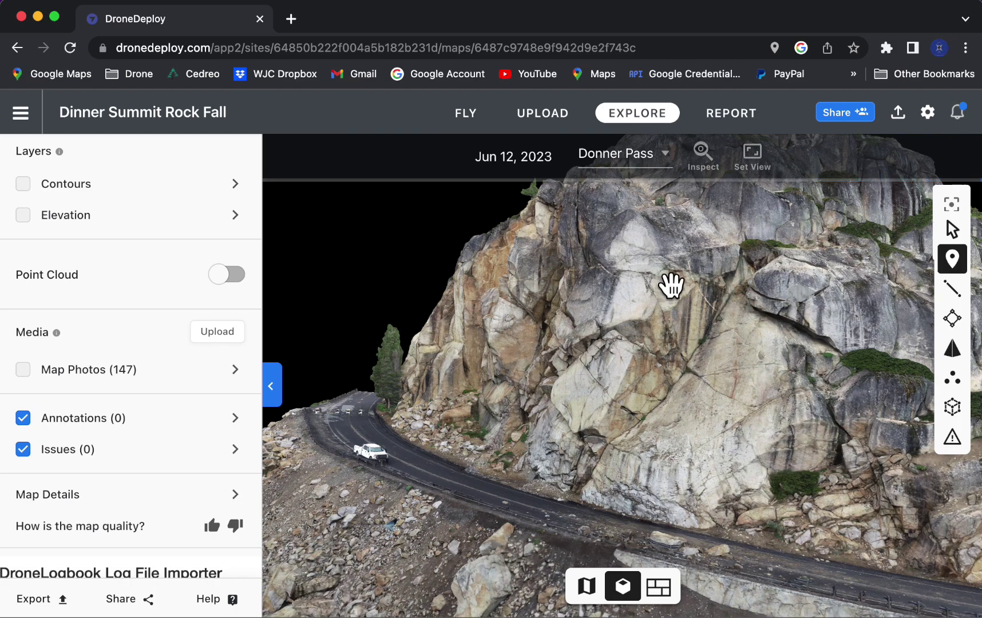
click(671, 284)
click(46, 215)
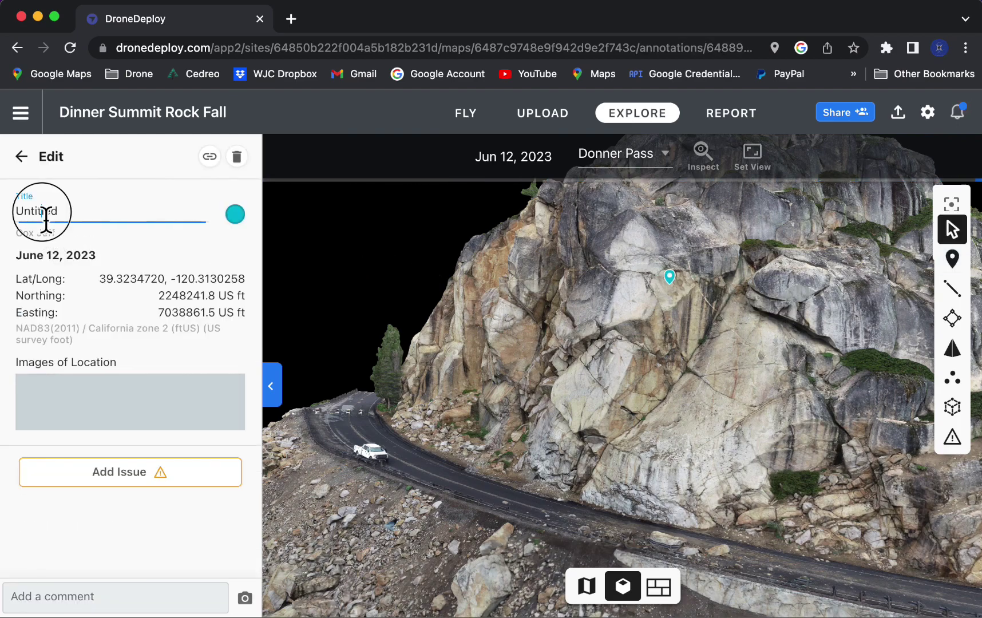
double_click(46, 212)
text(Rock Fall Source)
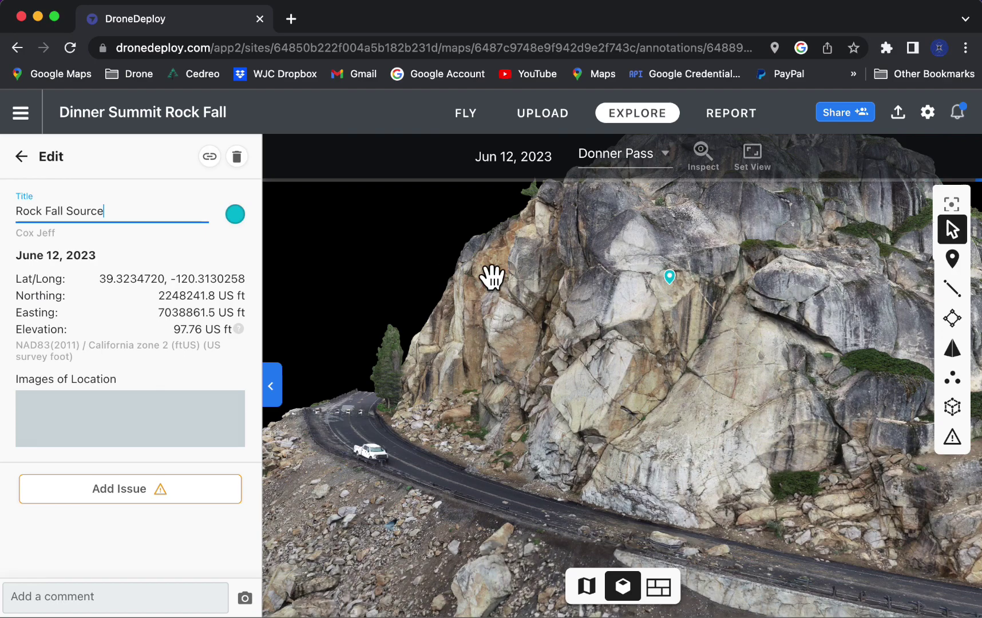
- Draw a line annotation about 100 ft long from the Rock Fall Source marker down to the roadside wall, and delete it
click(952, 288)
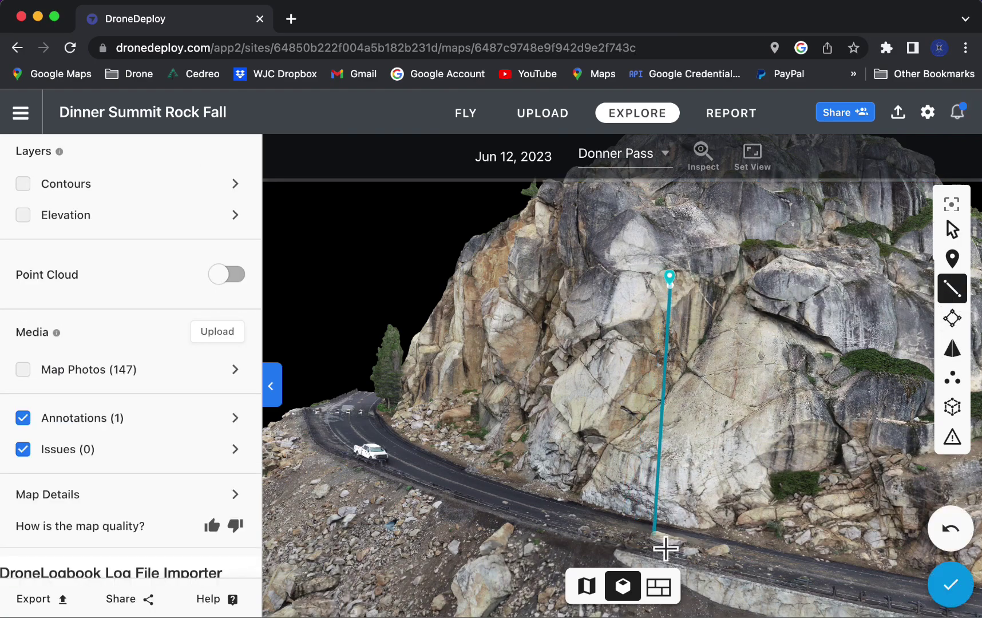
click(672, 552)
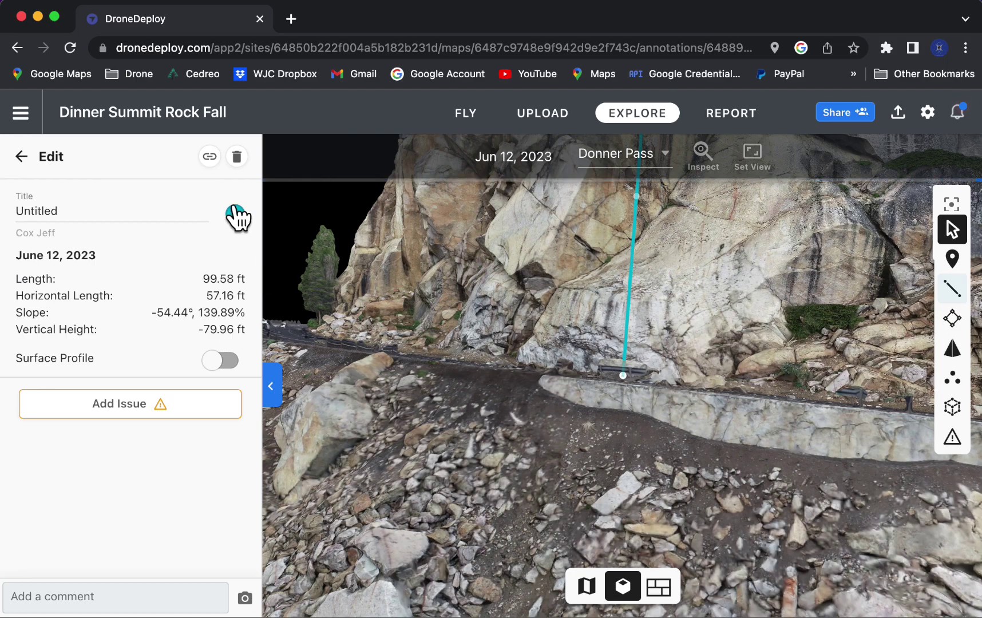
click(237, 160)
click(621, 415)
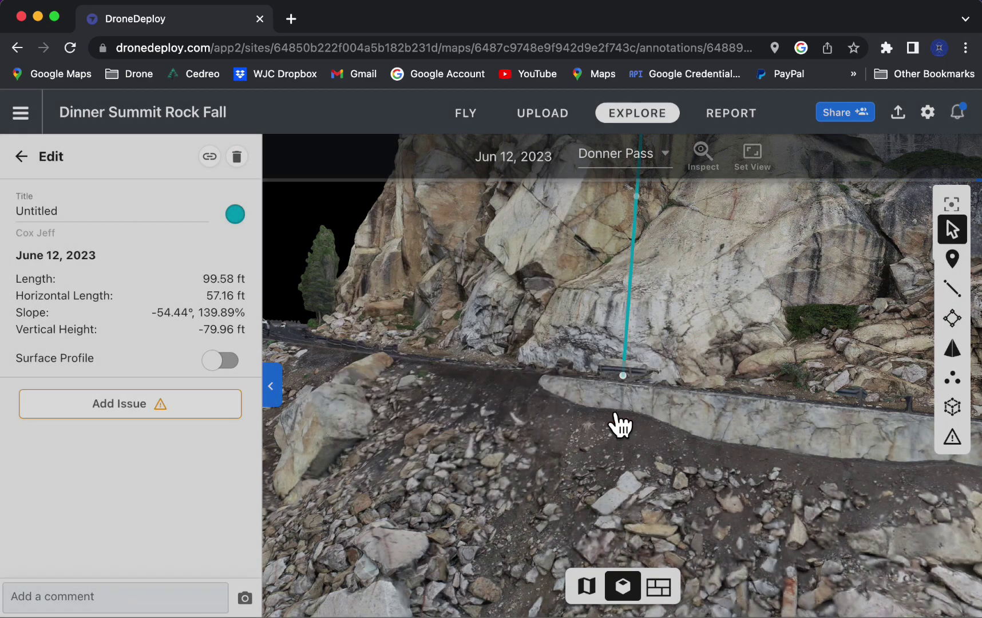
- Examine the rock overhang and the cracks beside the Rock Fall Source marker from the side and up close
mouse_move(749, 351)
mouse_down()
mouse_move(748, 377)
mouse_move(773, 406)
mouse_up()
drag(722, 291, 640, 508)
drag(794, 246, 732, 452)
drag(758, 377, 671, 322)
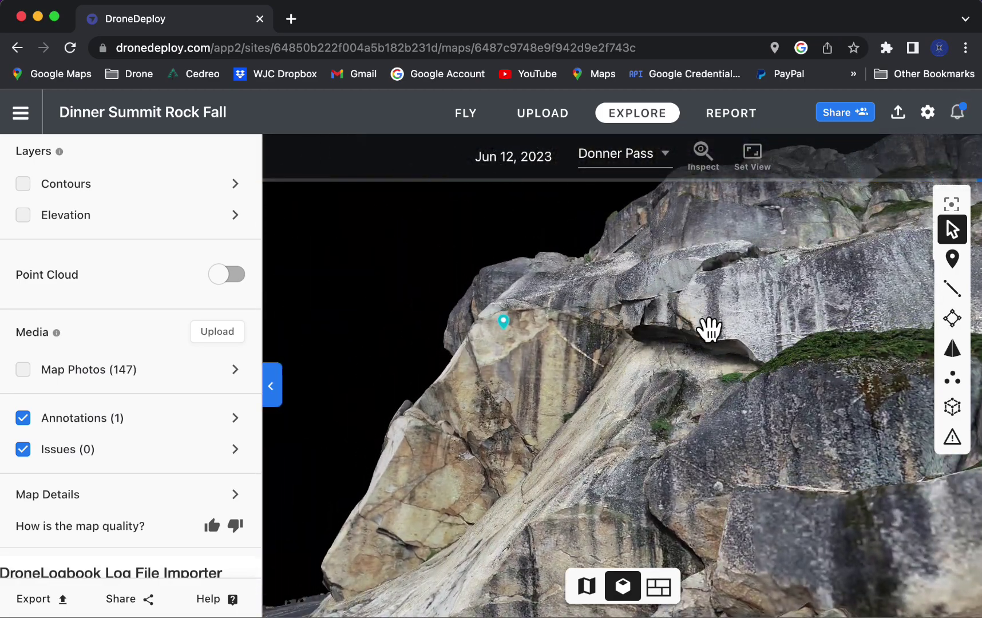
scroll(636, 324, up, 5)
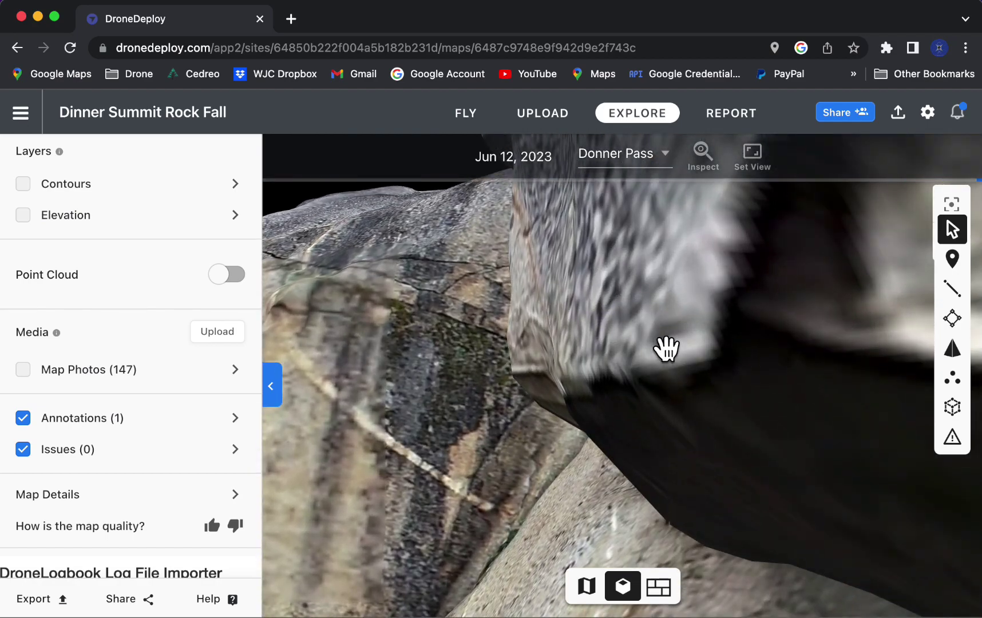
scroll(670, 350, down, 3)
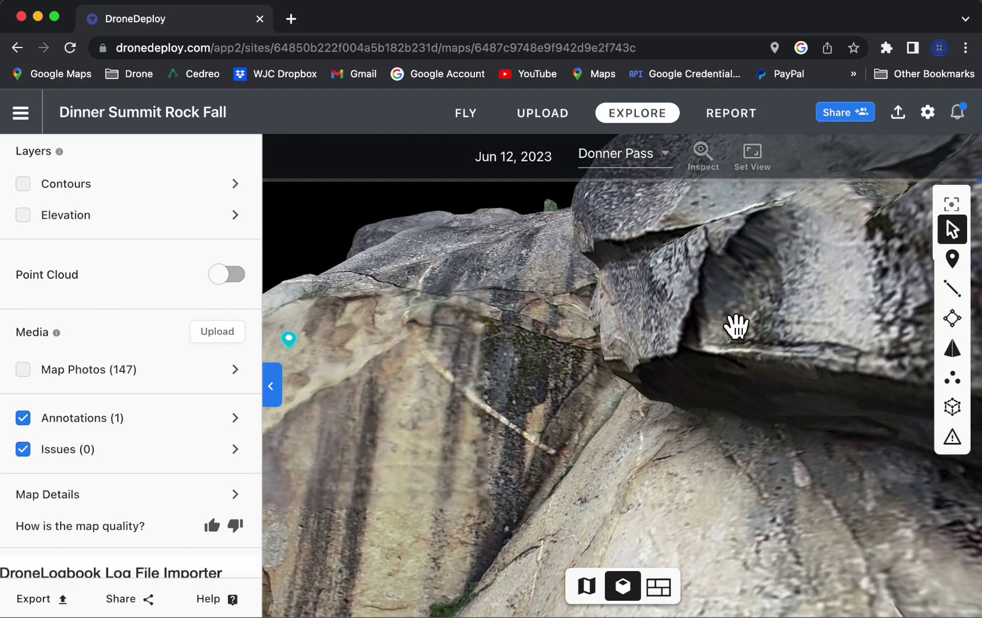
scroll(710, 343, down, 4)
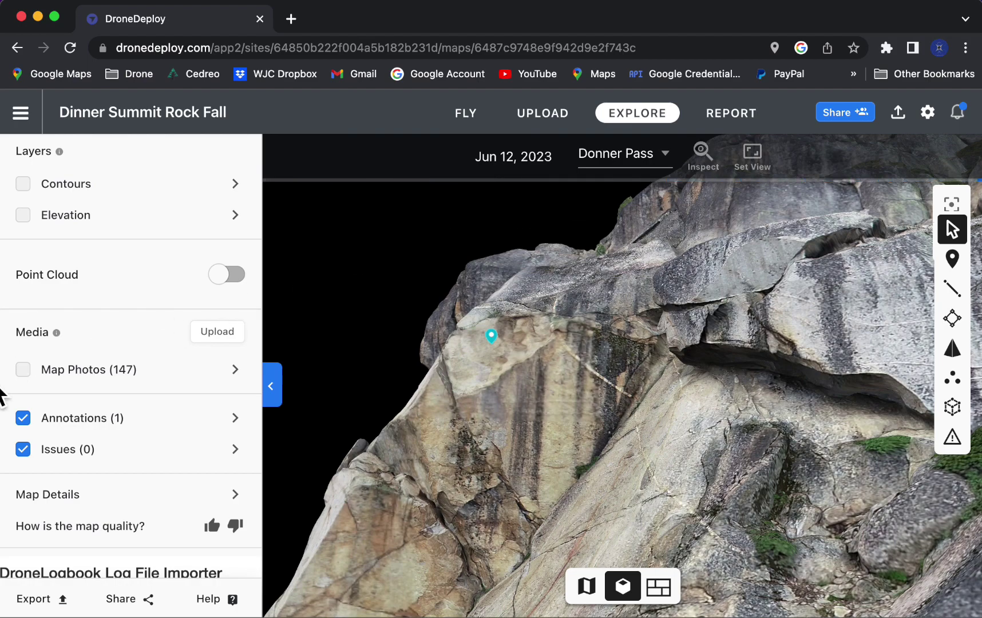
- Show the map photo positions on the 3D model, and view the drone photo in front of the Rock Fall Source marker
click(24, 372)
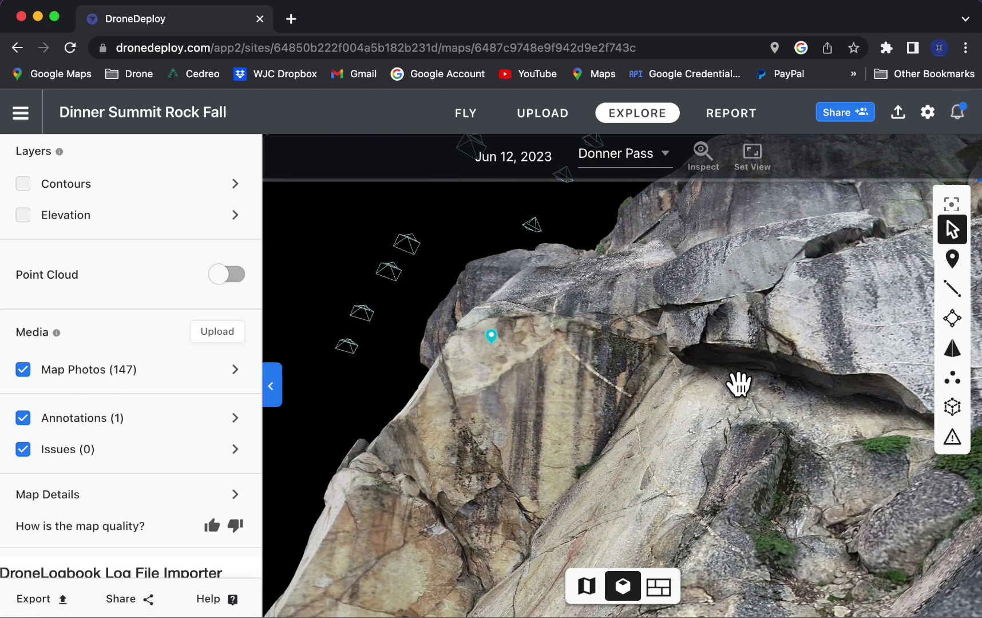
scroll(739, 388, down, 3)
scroll(576, 494, up, 2)
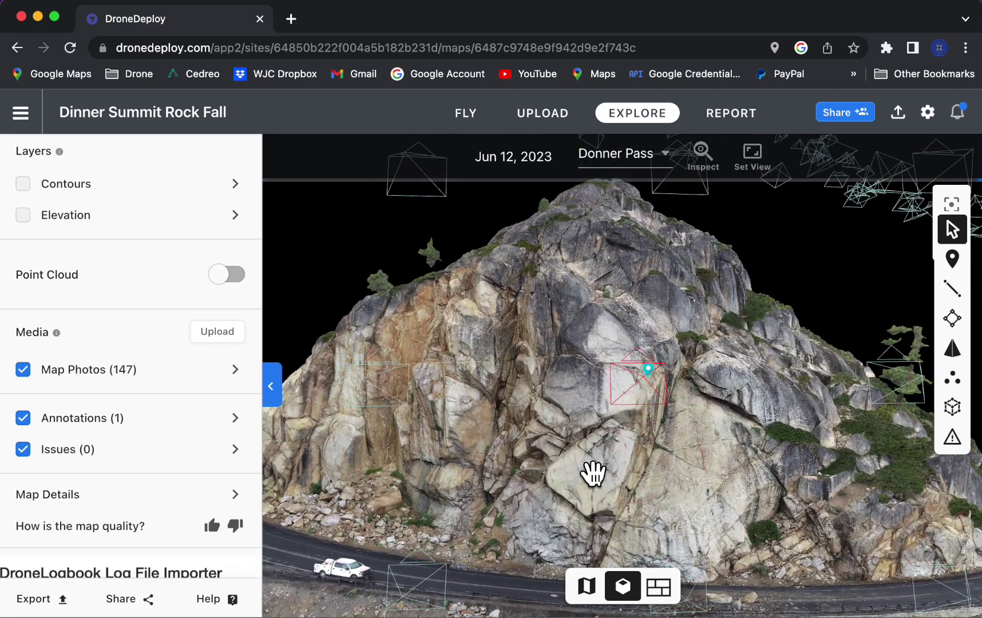
click(644, 380)
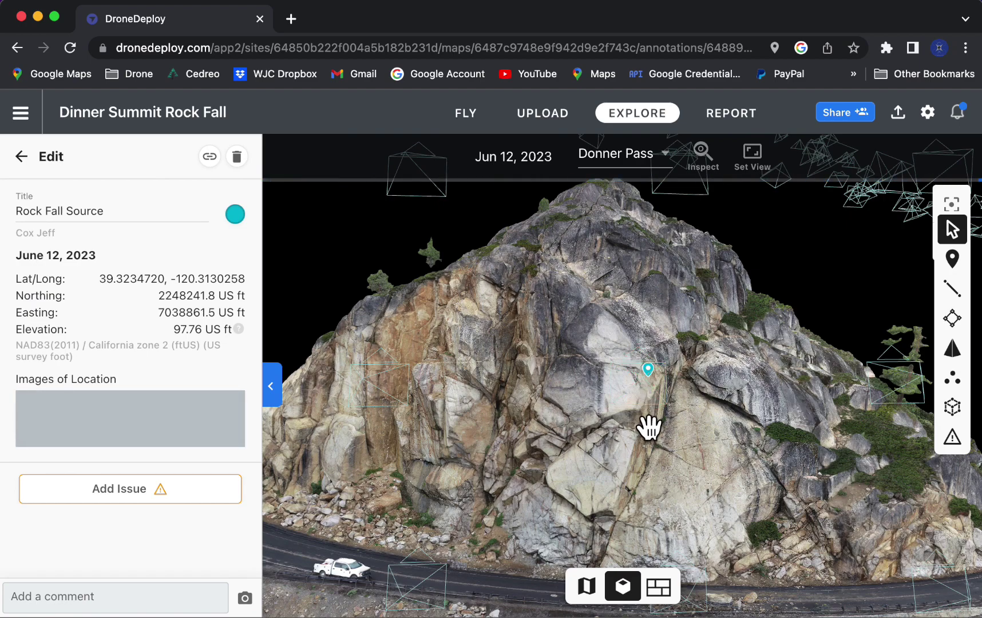
click(645, 390)
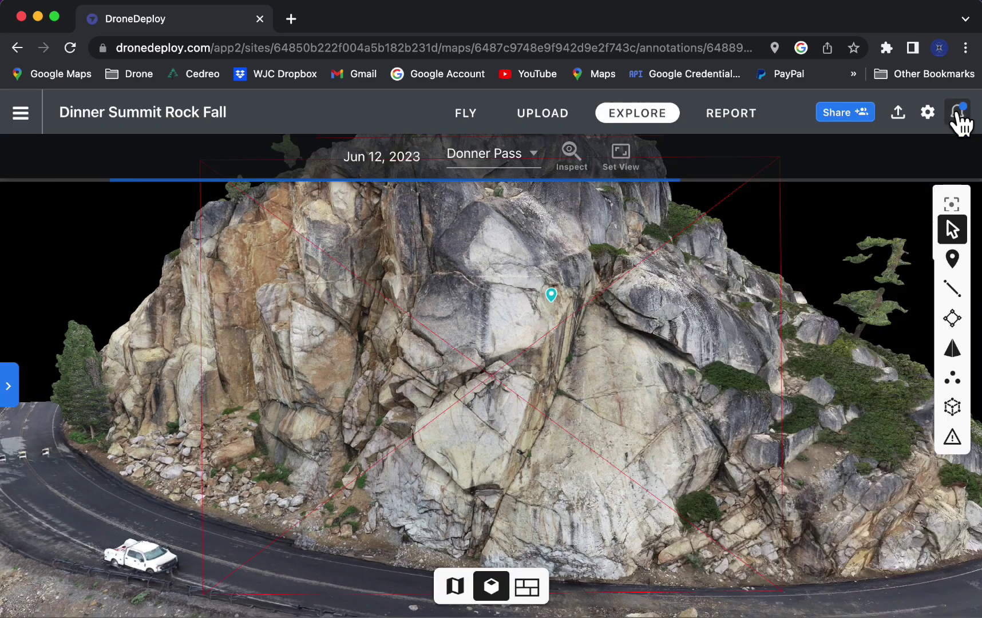
click(957, 111)
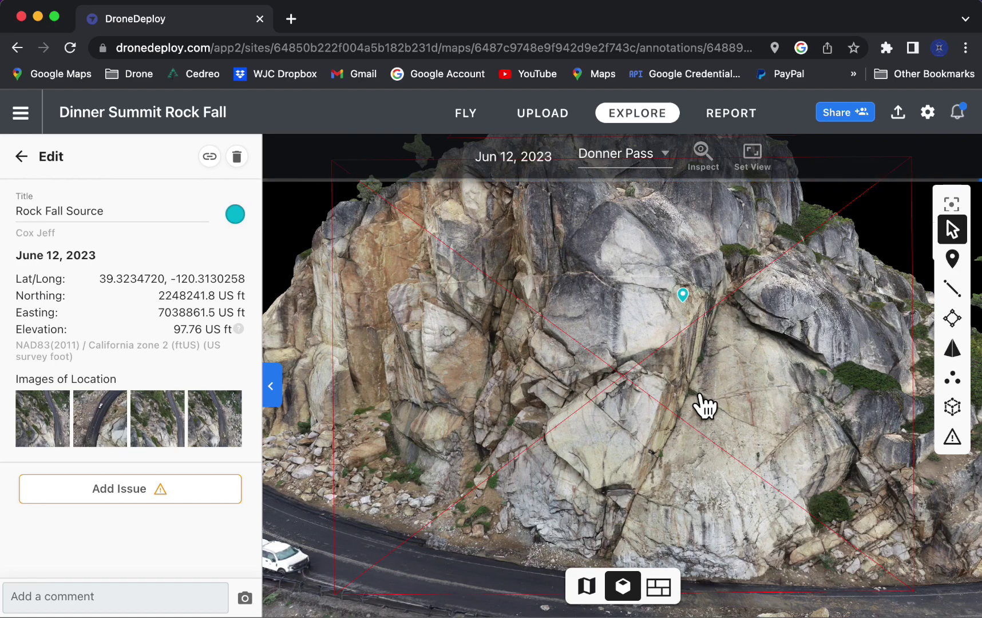
- Inspect the drone photo covering the white truck and the road below the cliff, and leave the inspection
scroll(697, 404, down, 5)
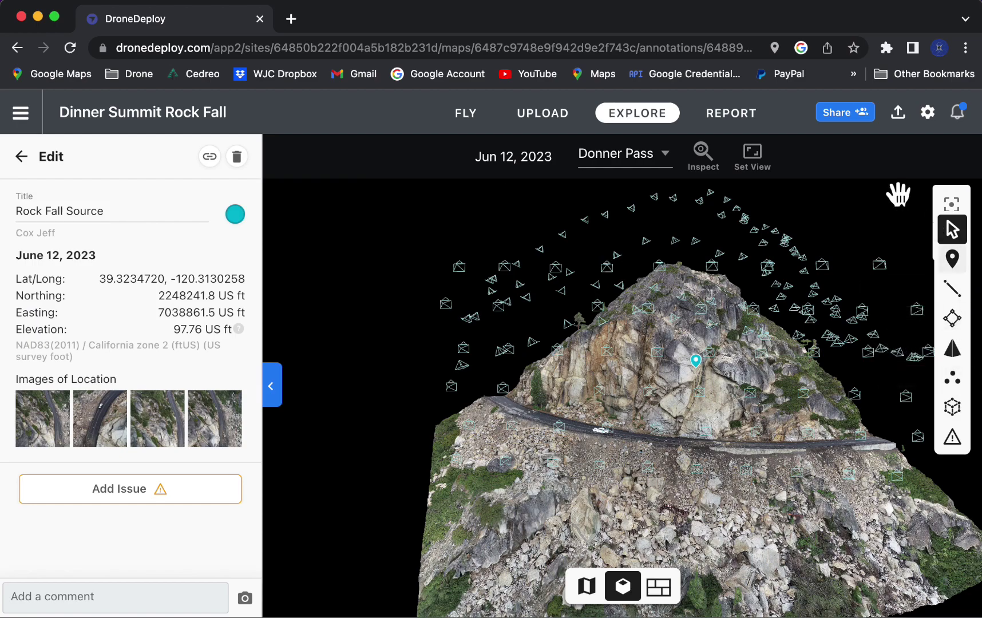
click(702, 153)
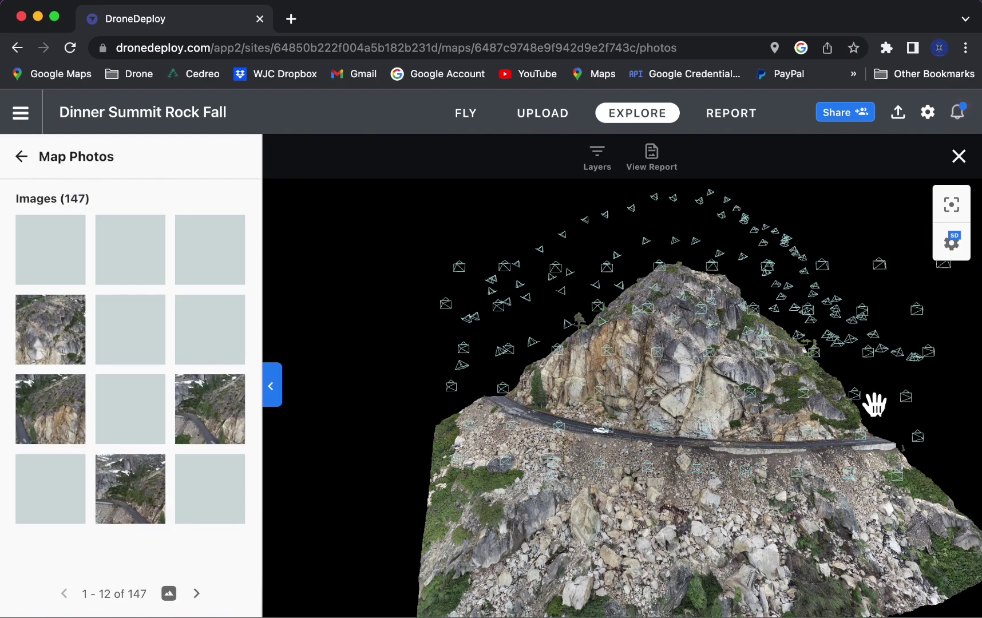
click(560, 428)
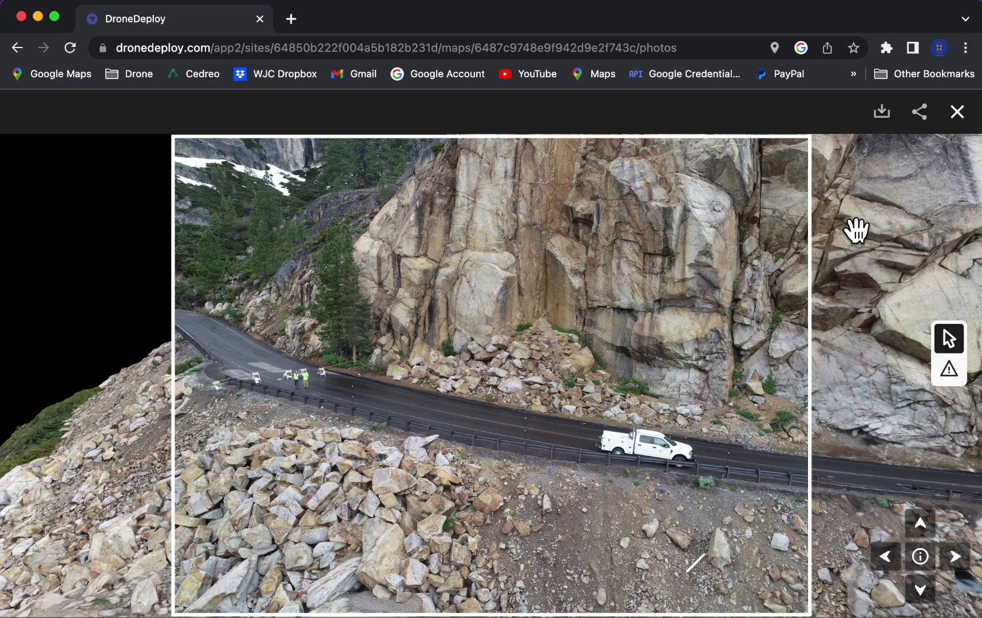
click(957, 113)
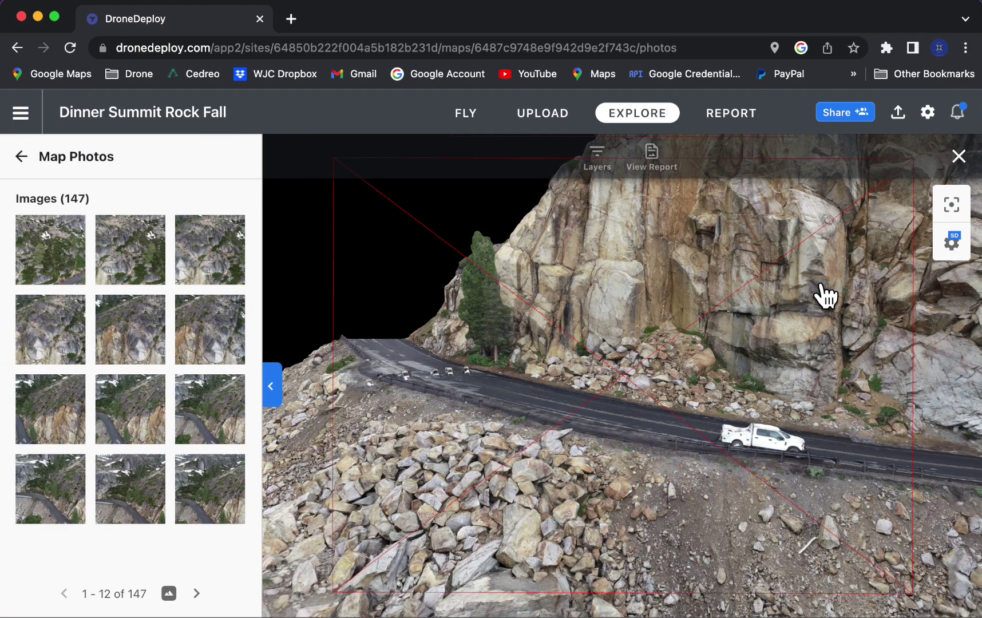
click(958, 156)
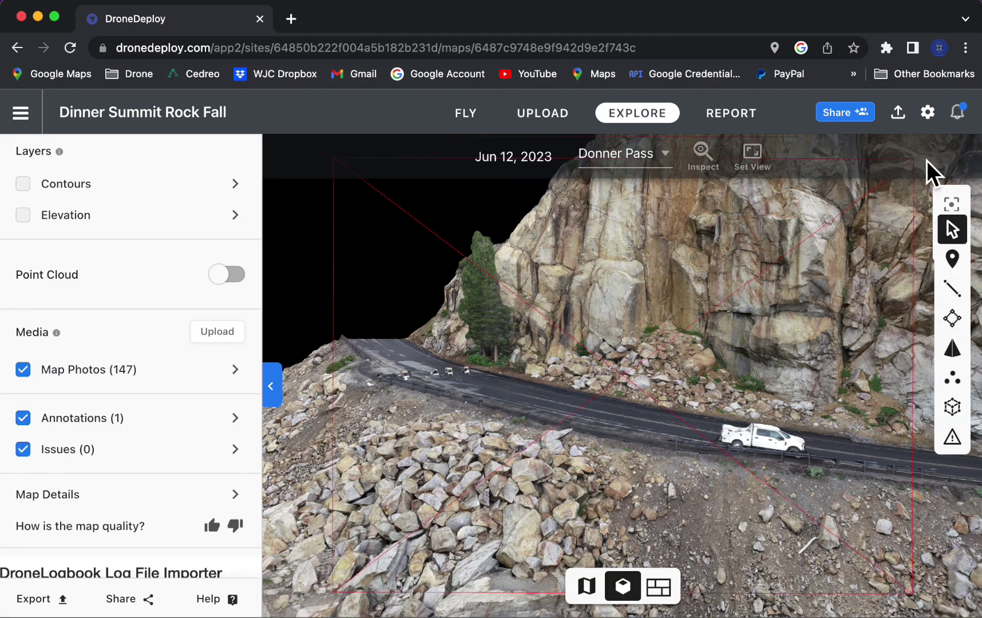
- Reopen the inspection to set the 3D model's quality to HD, and return to the Explore view facing the cliff
click(702, 157)
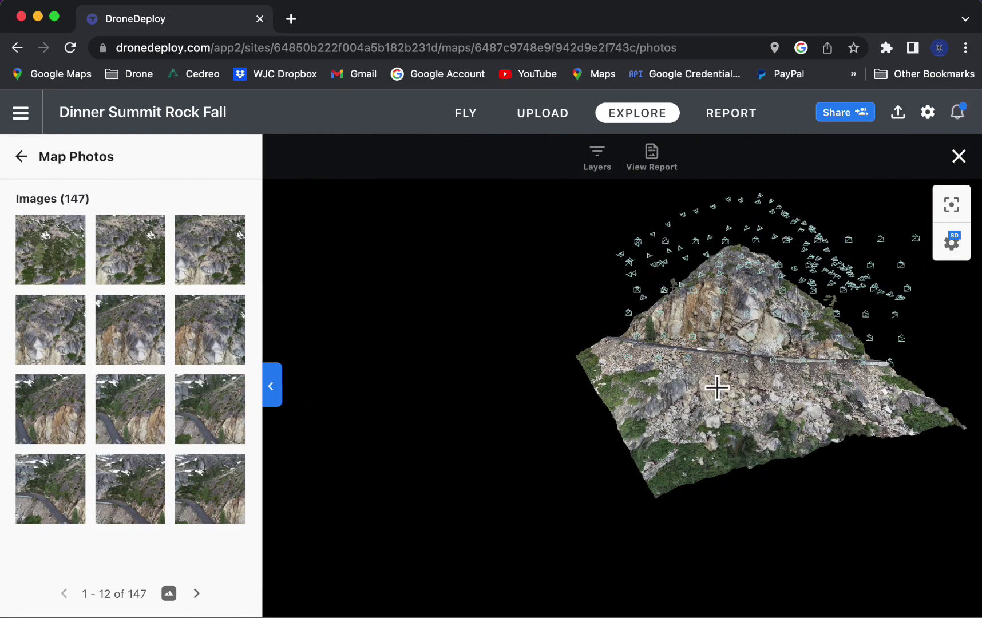
double_click(714, 364)
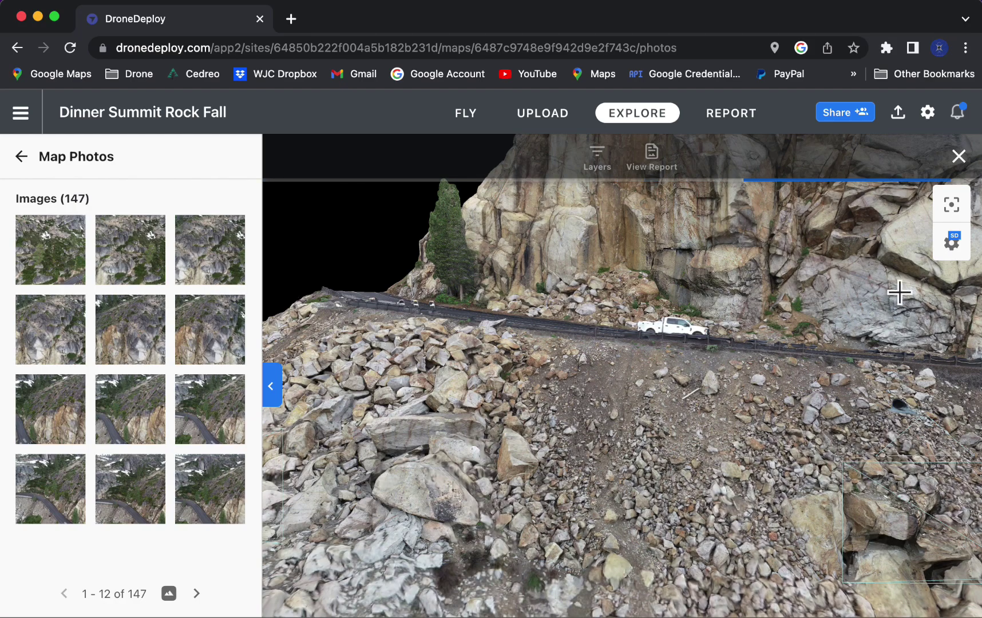
click(945, 248)
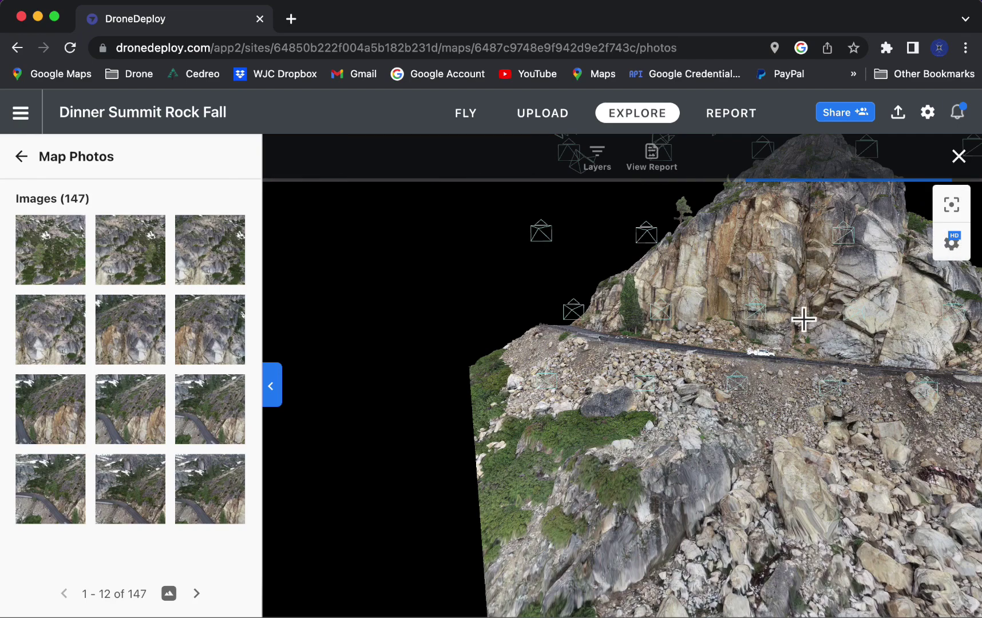
click(959, 157)
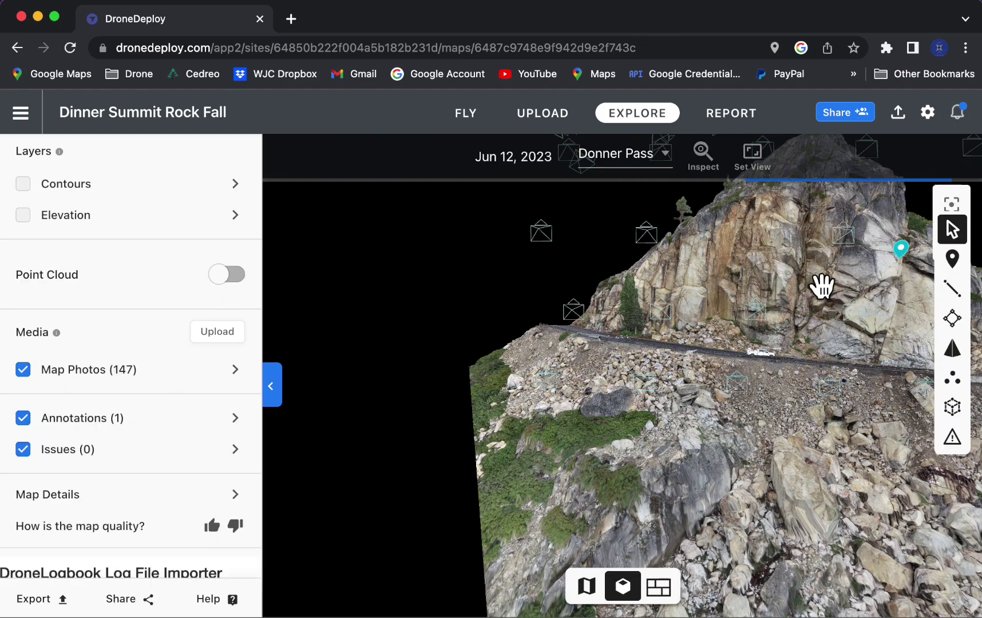
drag(837, 263, 463, 246)
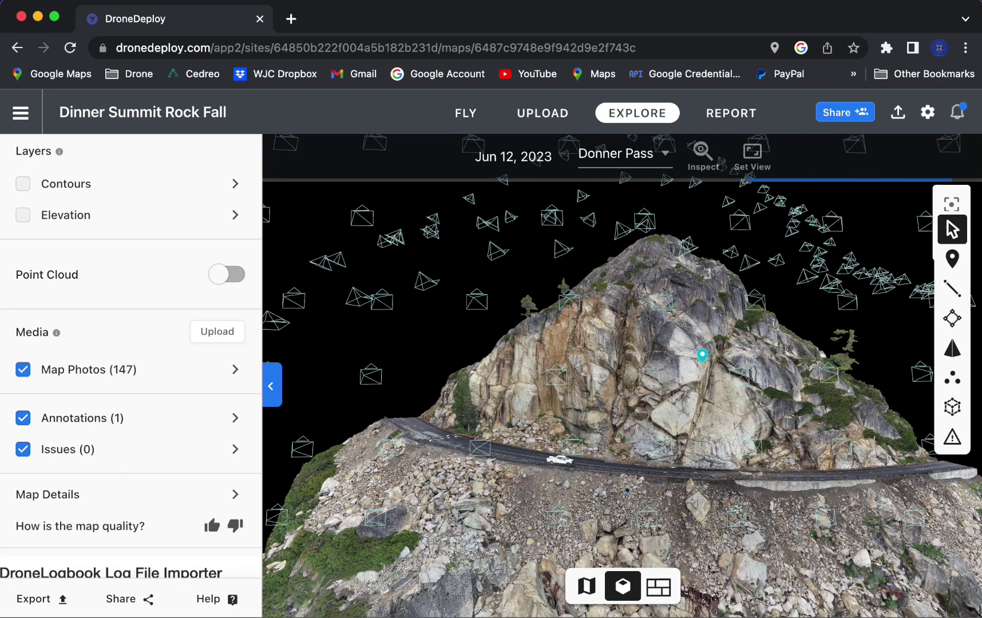